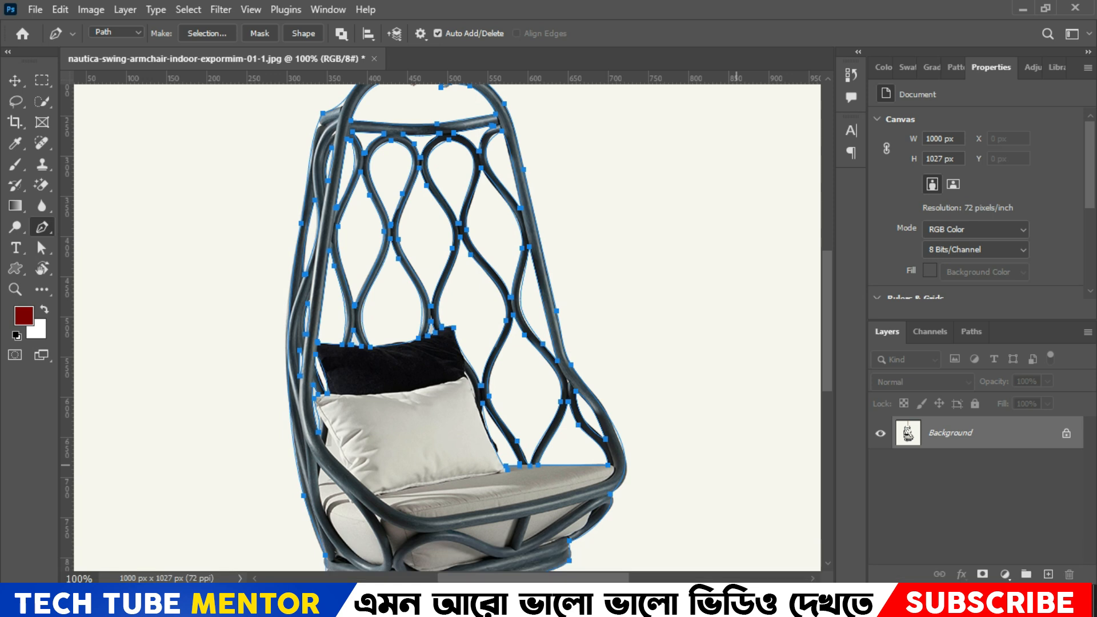
Try to move the chair's outer frame path with the Path Selection tool, and undo the move.
key(ctrl+KP_Add)
key(ctrl+KP_Add)
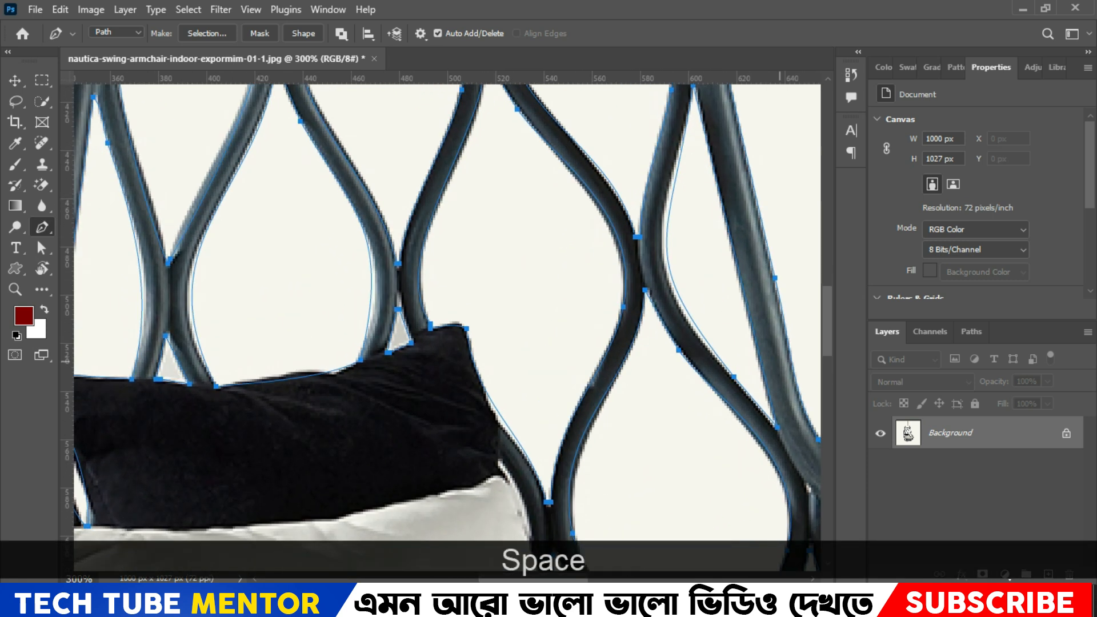
drag(474, 115, 492, 365)
drag(474, 91, 455, 367)
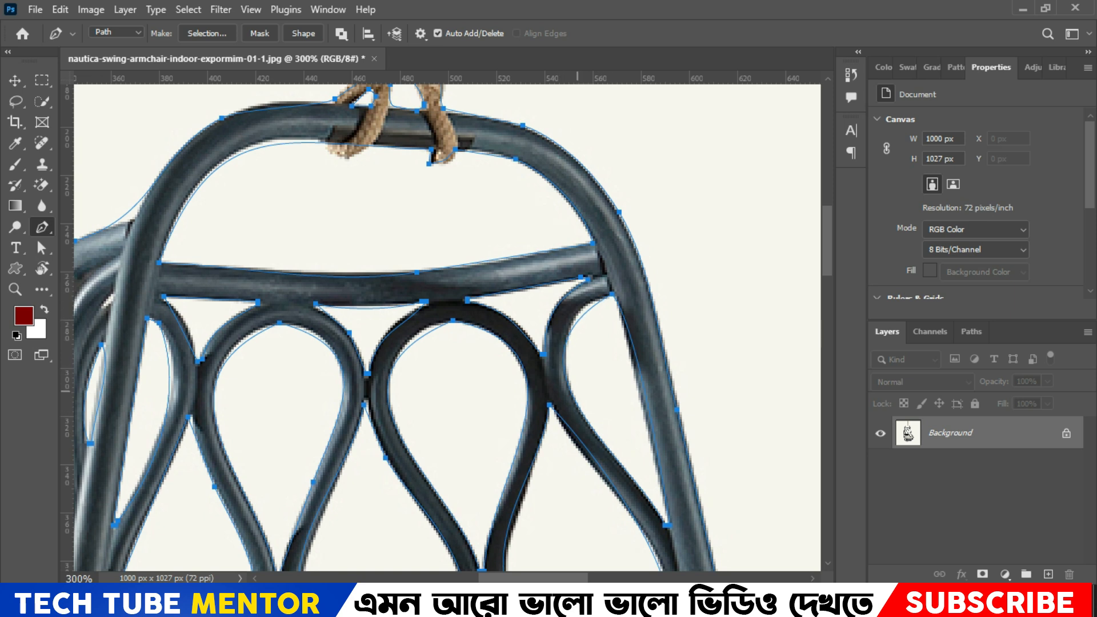
click(616, 458)
click(615, 458)
click(41, 247)
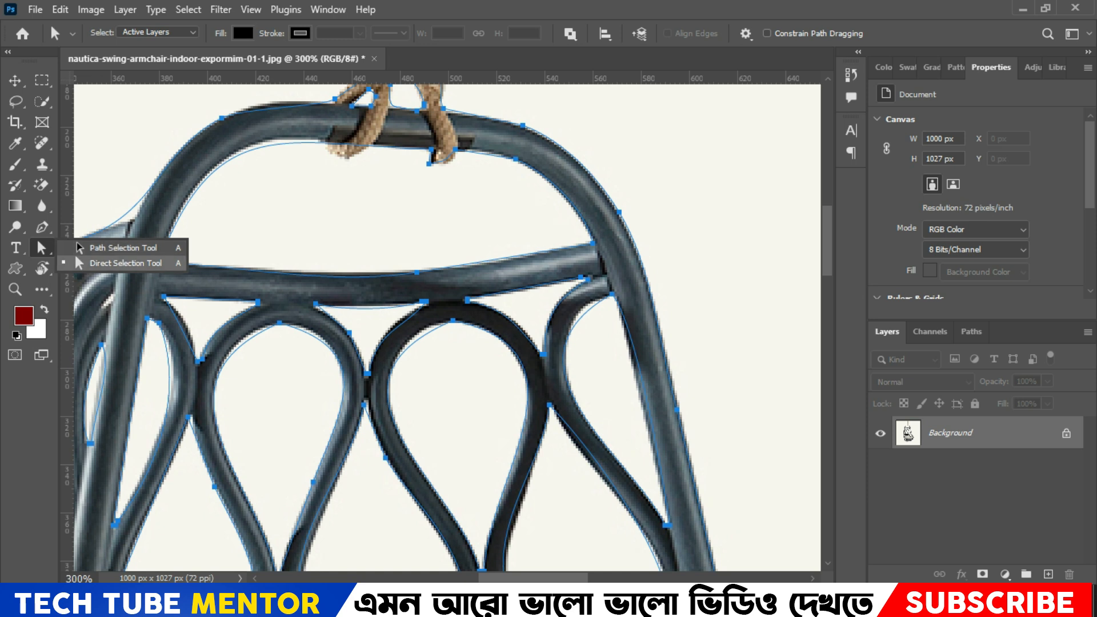
click(122, 247)
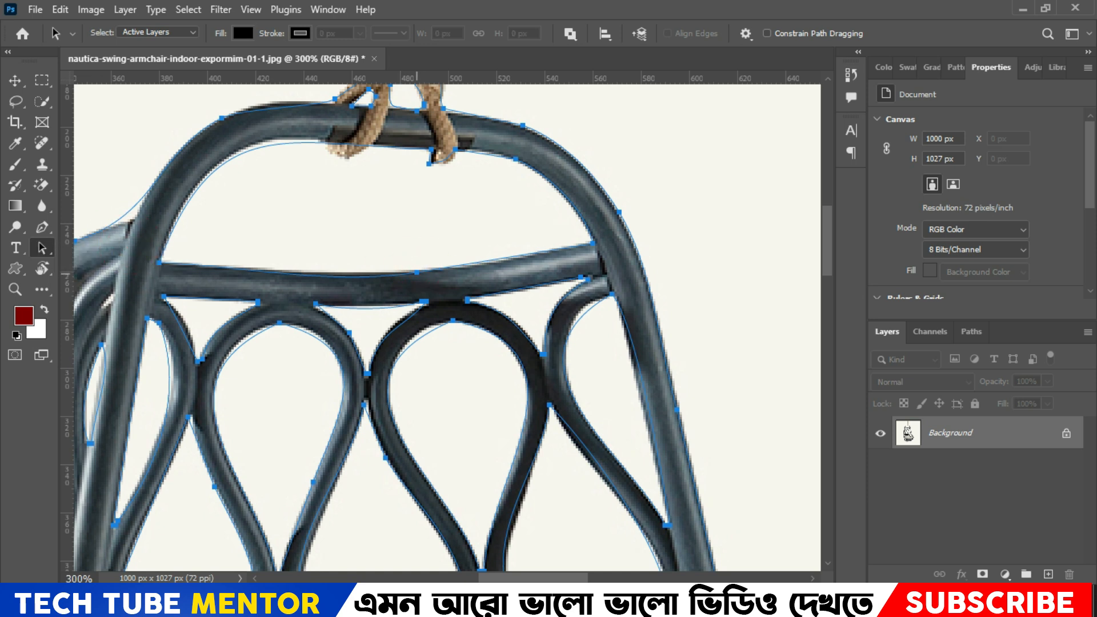
click(676, 176)
drag(600, 242, 572, 232)
key(ctrl+z)
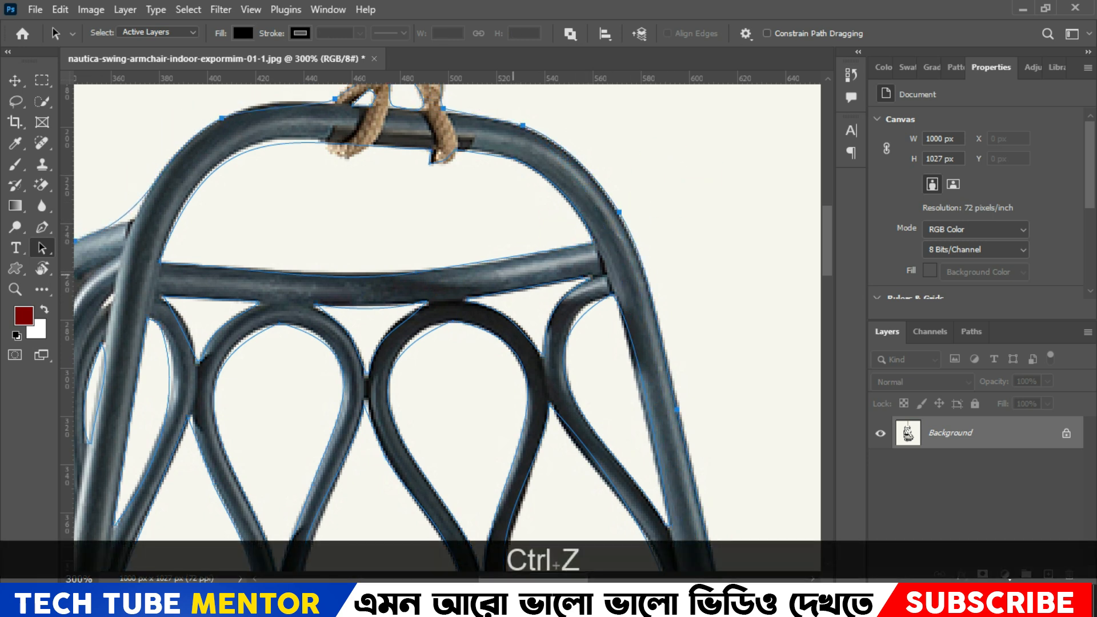
Delete the whole path around the chair's upper opening above the crossbar, and undo the deletion.
click(168, 260)
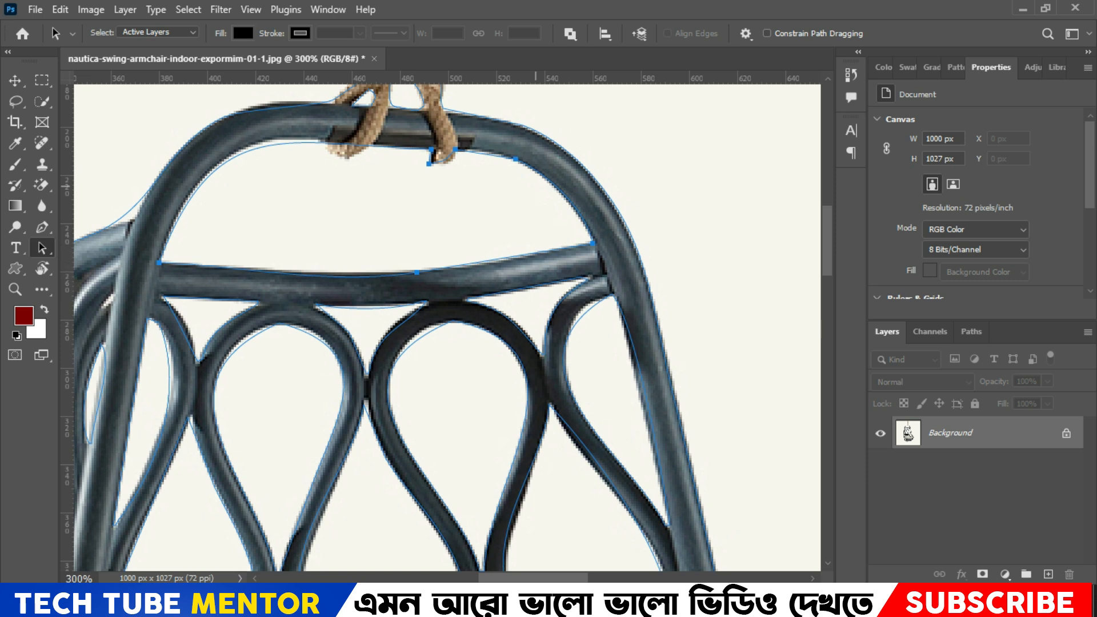
key(Delete)
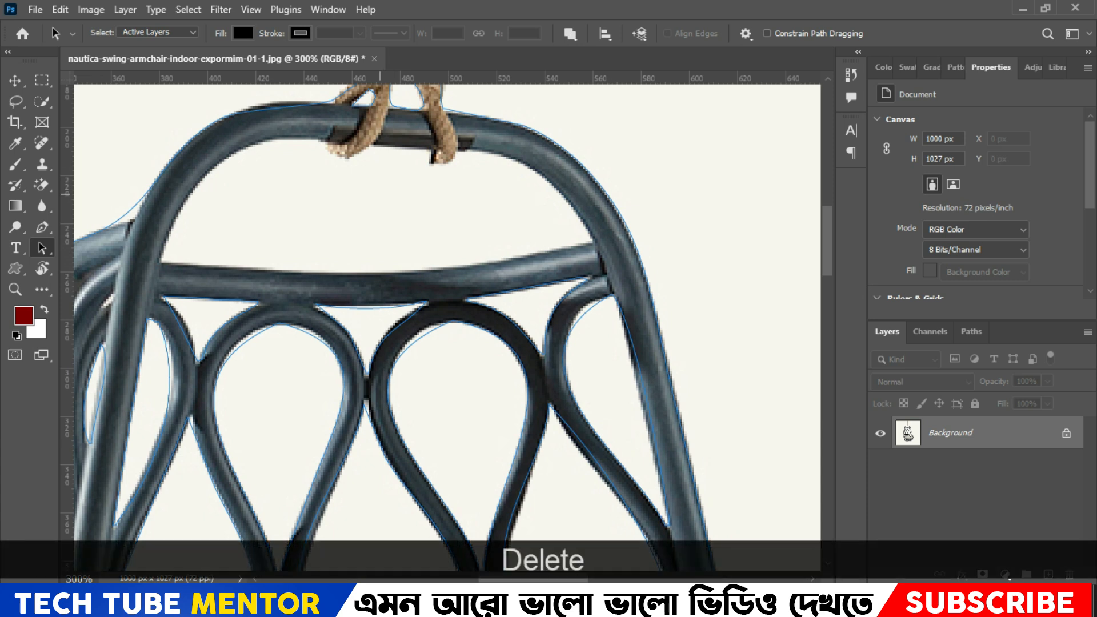
key(ctrl+z)
Select the individual closed paths of the lattice loops and gaps below the crossbar one after another.
click(421, 294)
click(276, 327)
click(452, 321)
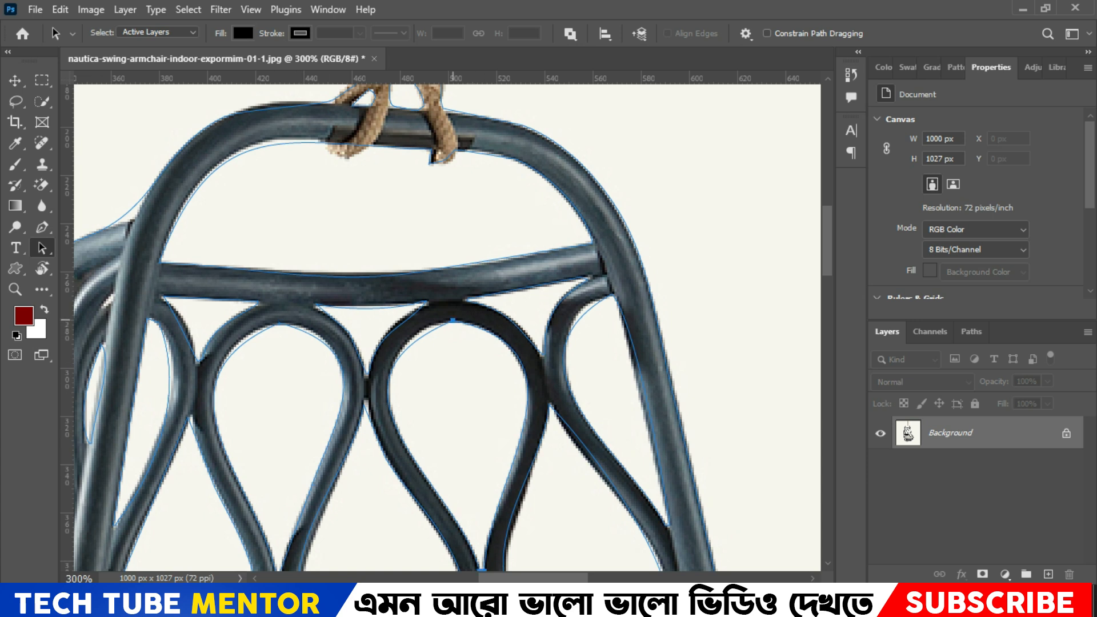
click(577, 312)
click(196, 355)
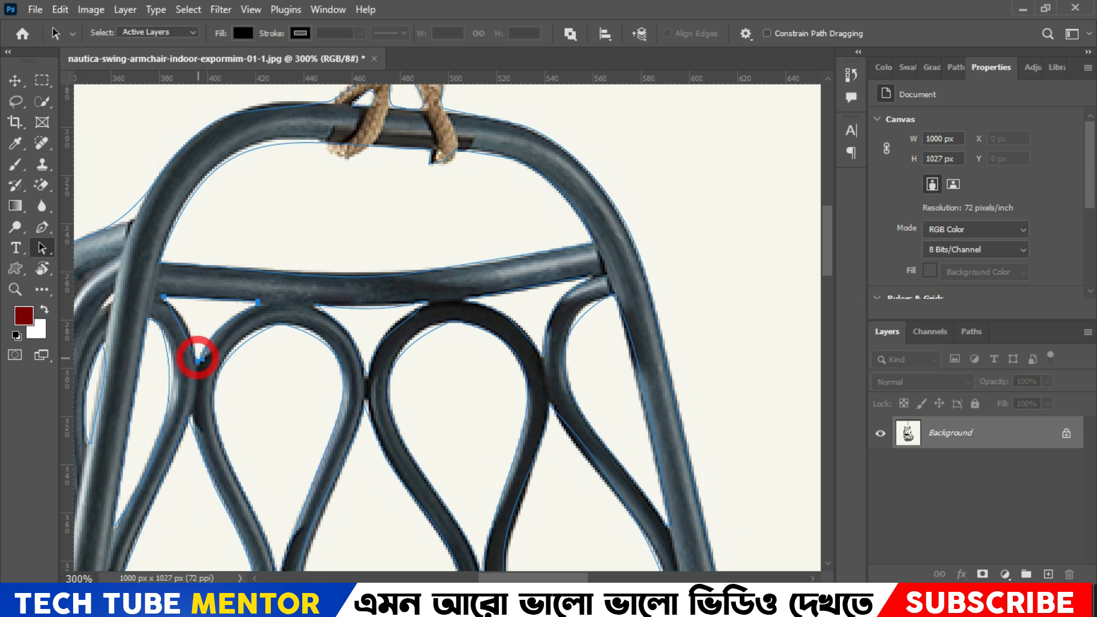
With the Direct Selection tool, nudge the upper-right anchor of the first triangular gap under the crossbar sideways onto the frame edge.
right_click(41, 248)
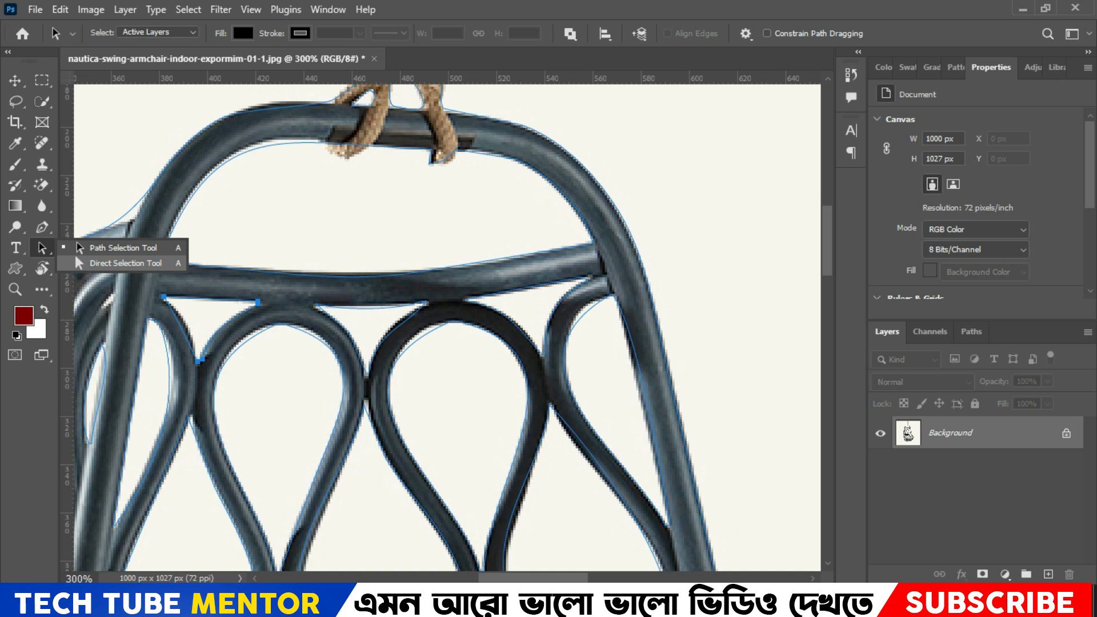
click(120, 262)
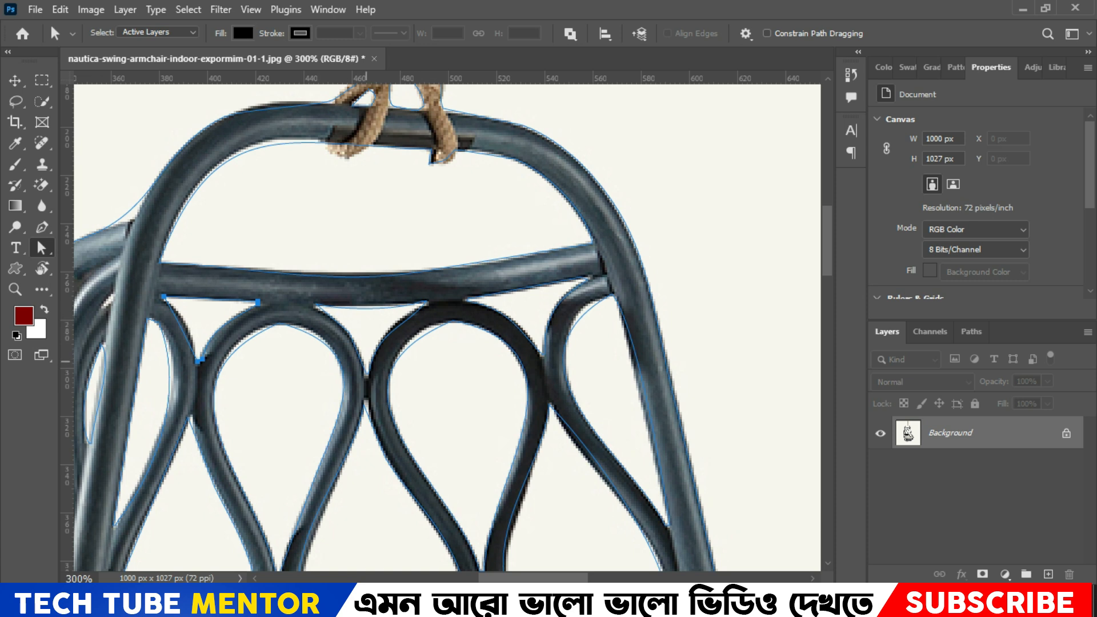
click(41, 247)
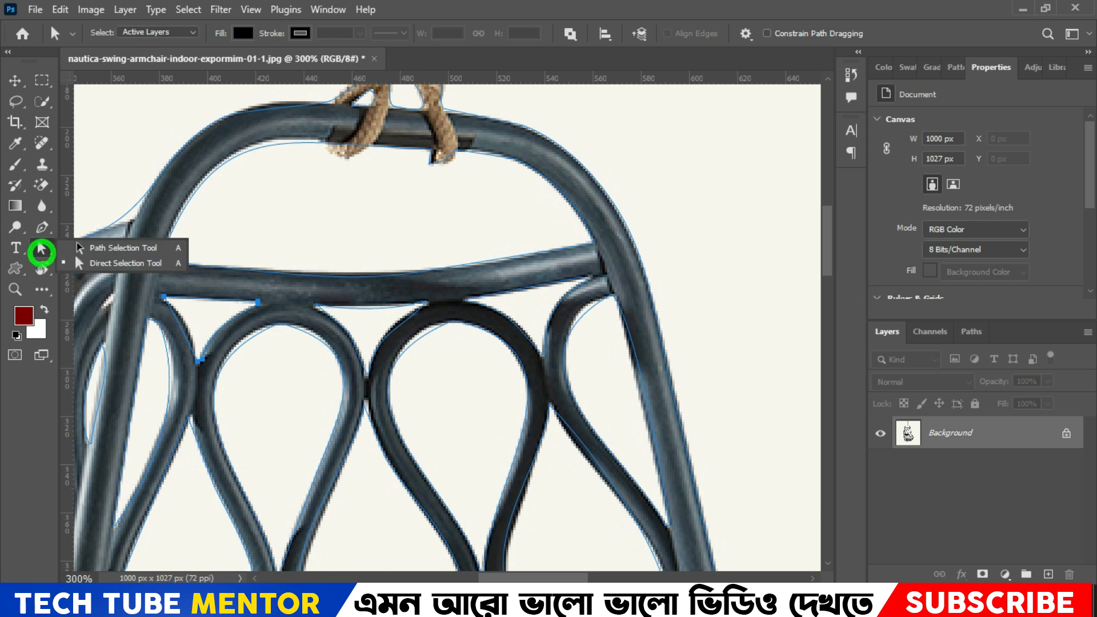
click(126, 263)
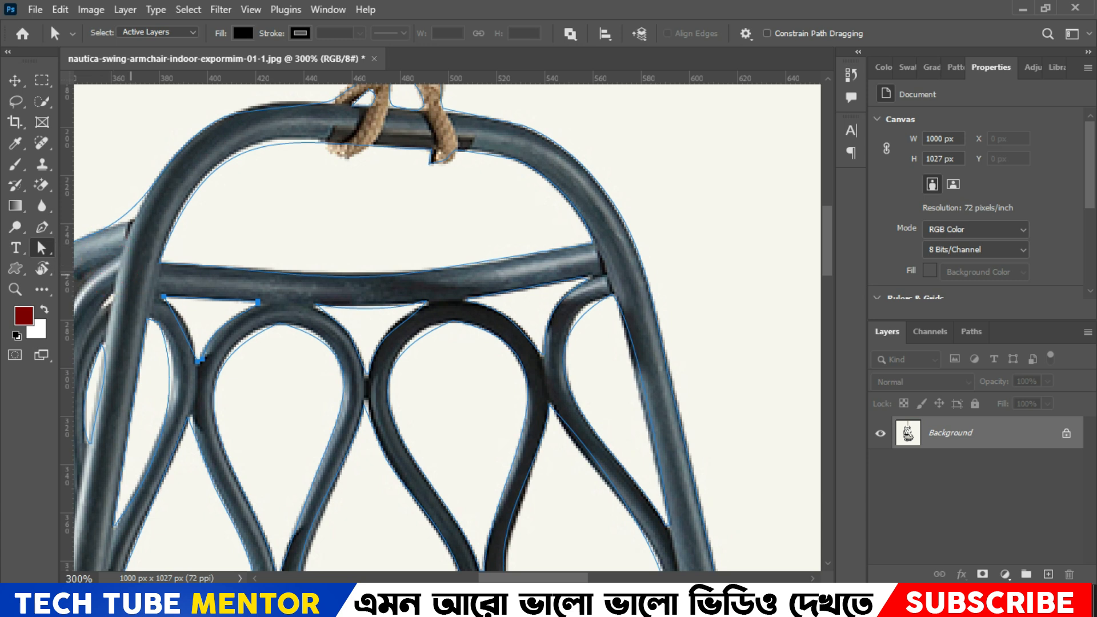
drag(267, 299, 248, 311)
key(Left)
key(Left)
key(Left)
key(Right)
key(Right)
key(Right)
key(Left)
key(Left)
key(Right)
key(Right)
key(Left)
key(Right)
key(Right)
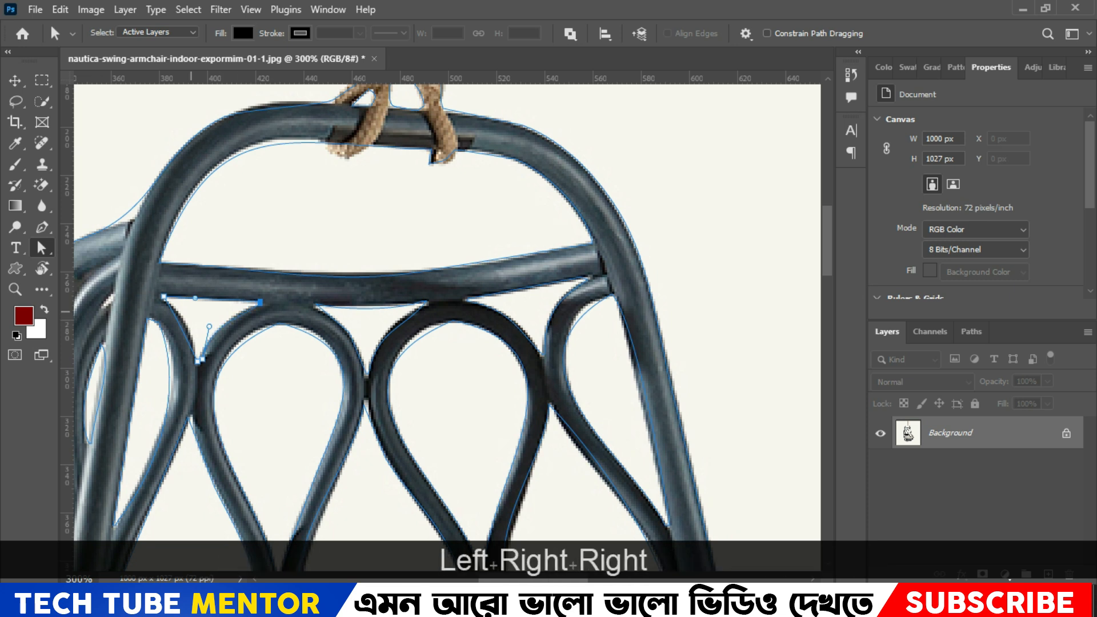
Nudge the first triangular gap's upper-left anchor left and up, and fine-tune its bottom anchor horizontally.
key(Left)
key(Left)
key(Up)
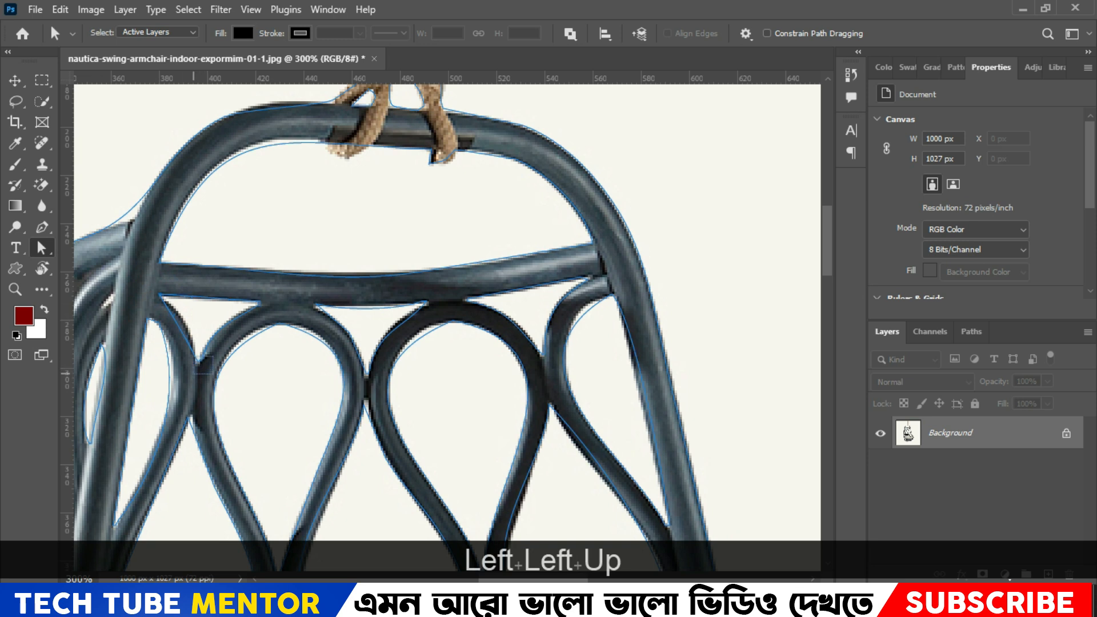
key(Left)
key(Right)
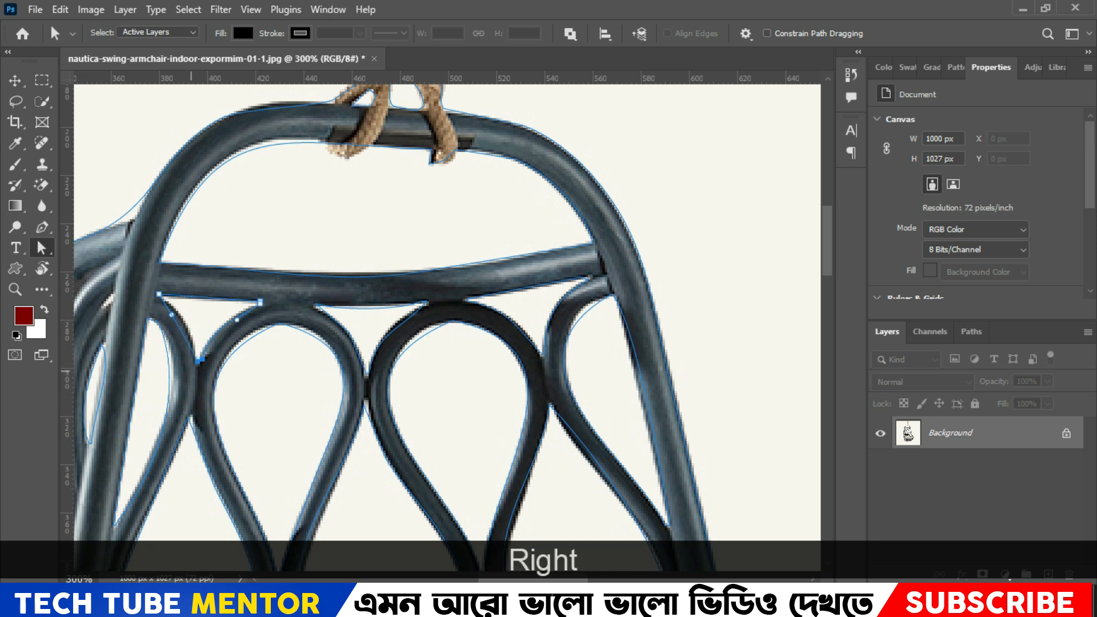
Fine-tune the upper-right anchor of the triangular gap between the two middle loops in small nudges.
key(Up)
key(Right)
key(Down)
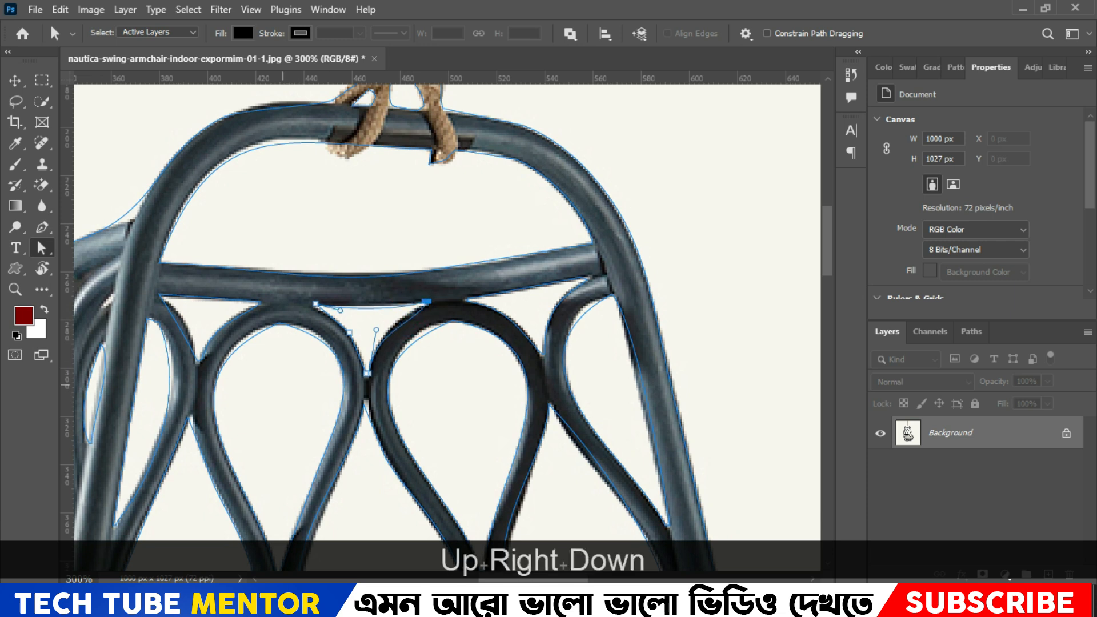
Delete the top anchor of the left middle loop's path and retrace its right side and top curve with the Pen tool.
click(271, 341)
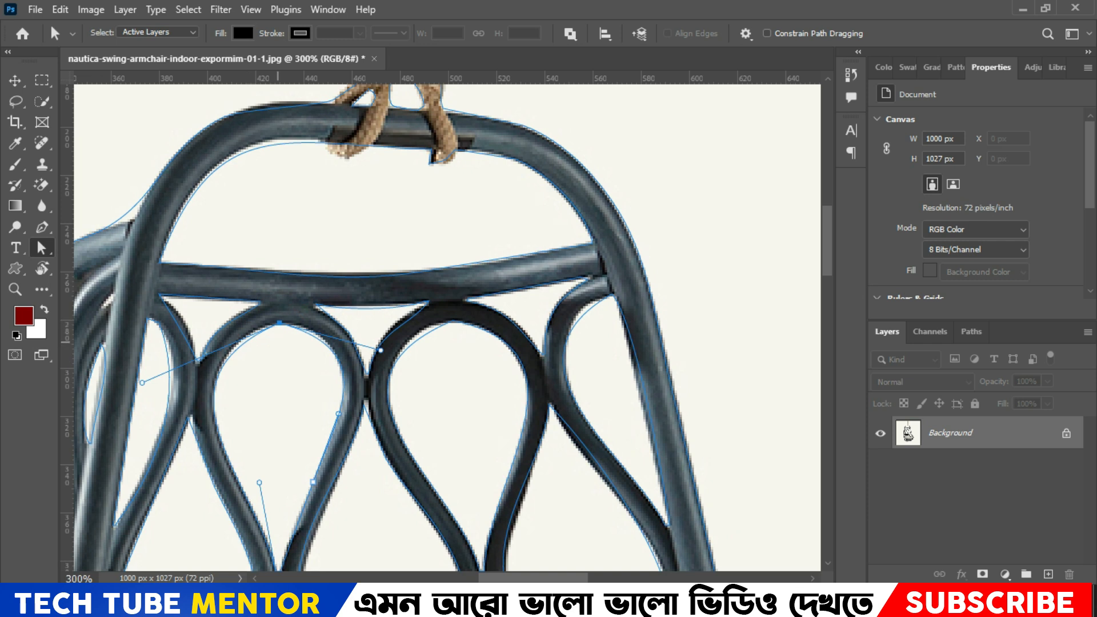
key(Delete)
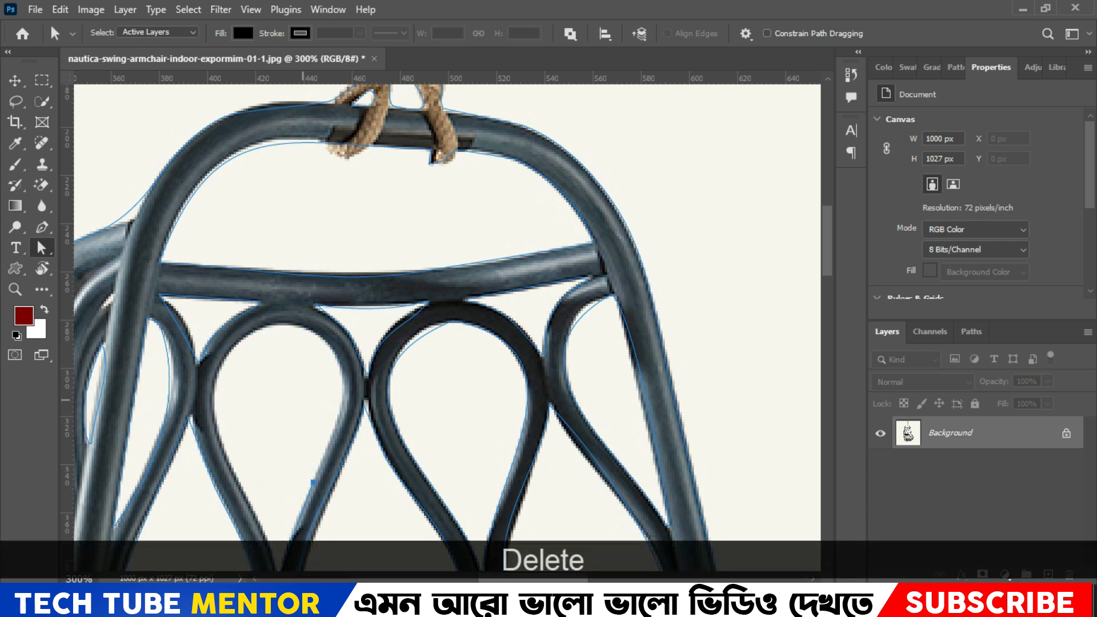
key(p)
click(312, 481)
drag(341, 365, 331, 336)
drag(267, 325, 226, 330)
drag(215, 404, 220, 428)
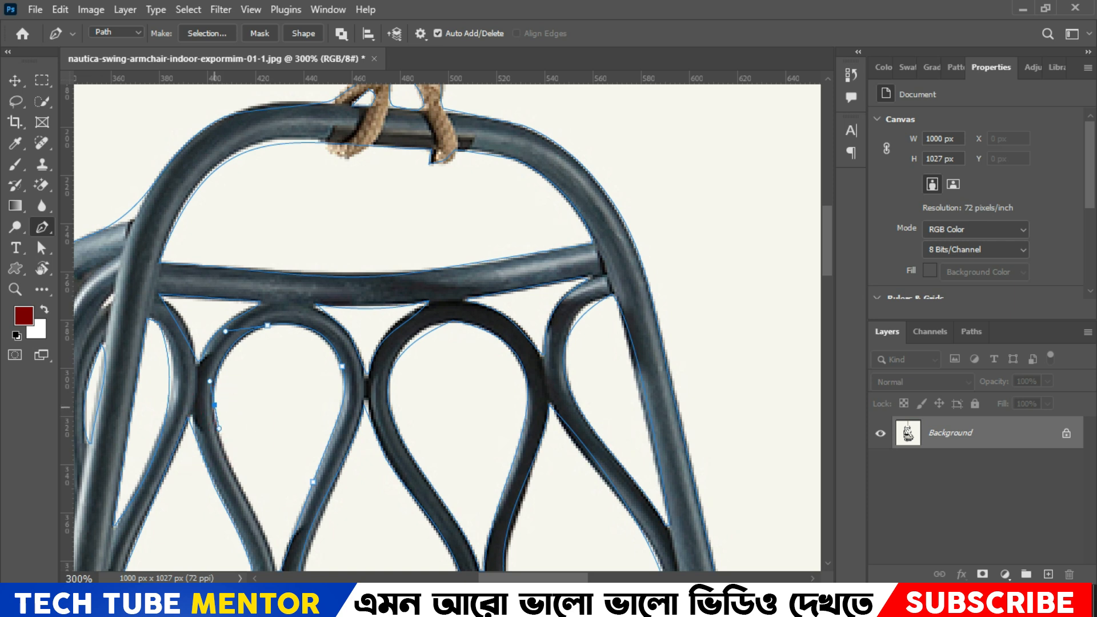
alt+click(215, 405)
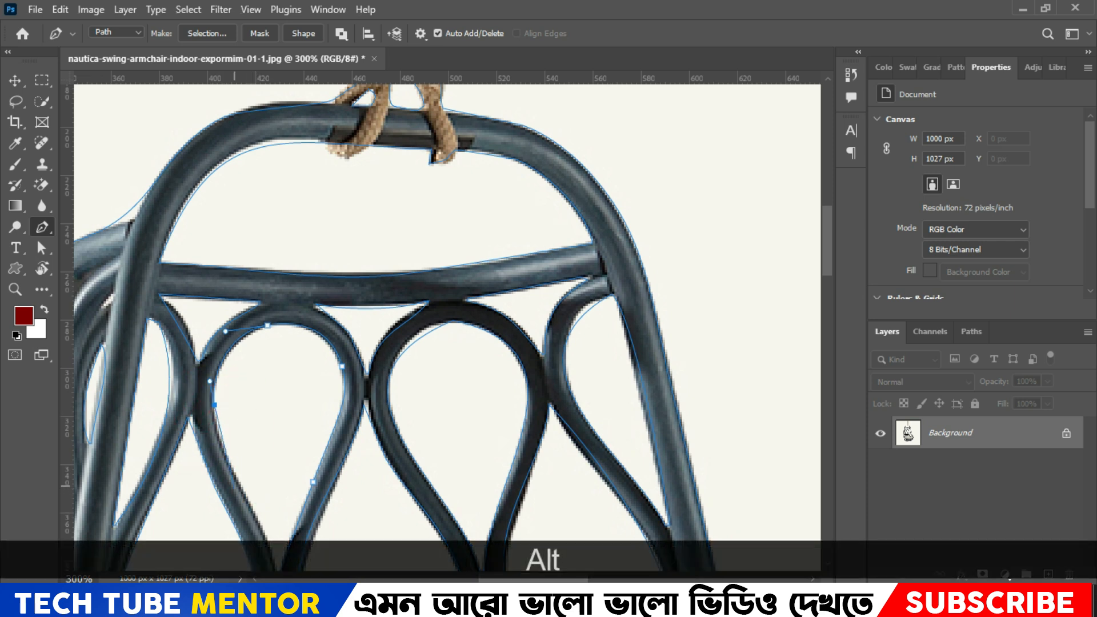
Continue the Pen path down the left middle loop's inner left edge and close it at the bottom tip.
drag(243, 496, 200, 369)
key(space)
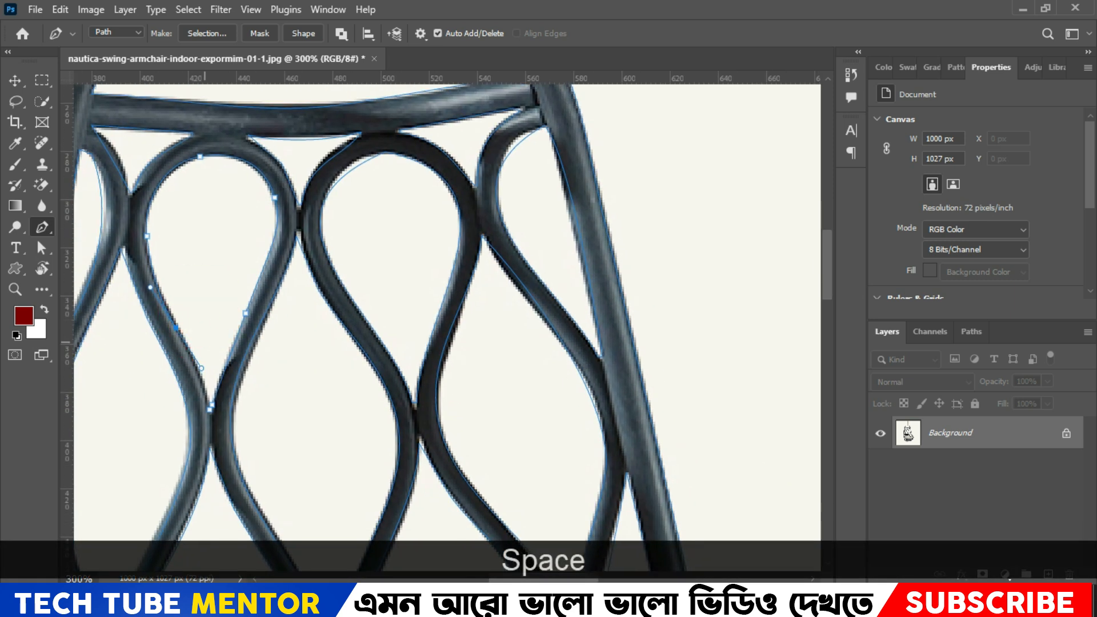
key(alt)
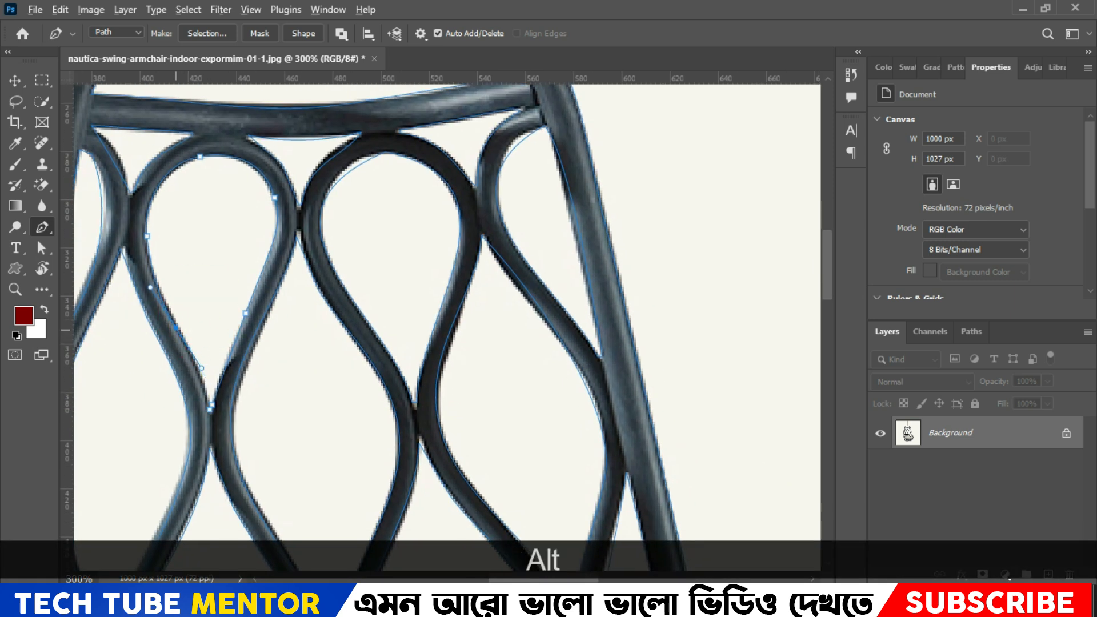
drag(200, 374, 203, 386)
click(210, 408)
key(space)
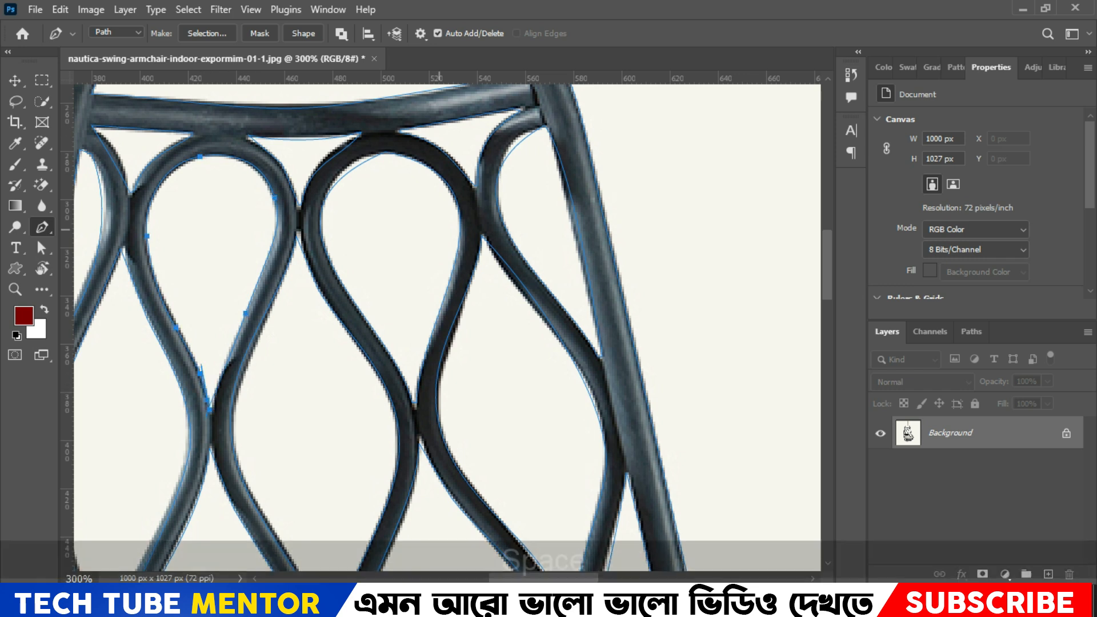
Delete the top anchor of the right middle loop's path with the Direct Selection tool.
drag(350, 224, 337, 377)
right_click(41, 247)
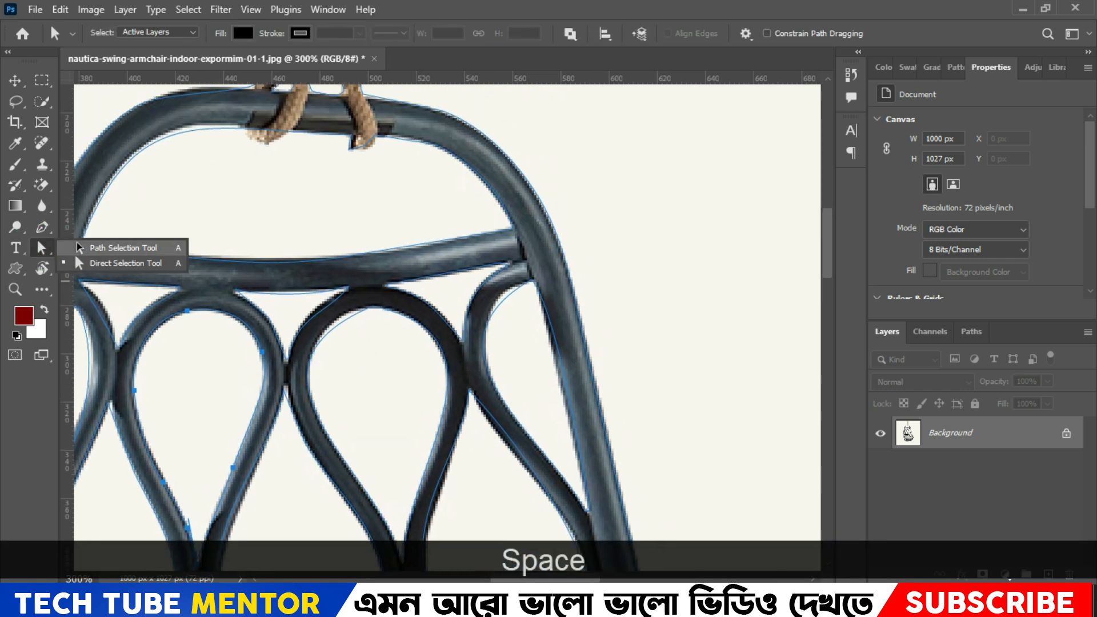
click(125, 269)
click(370, 309)
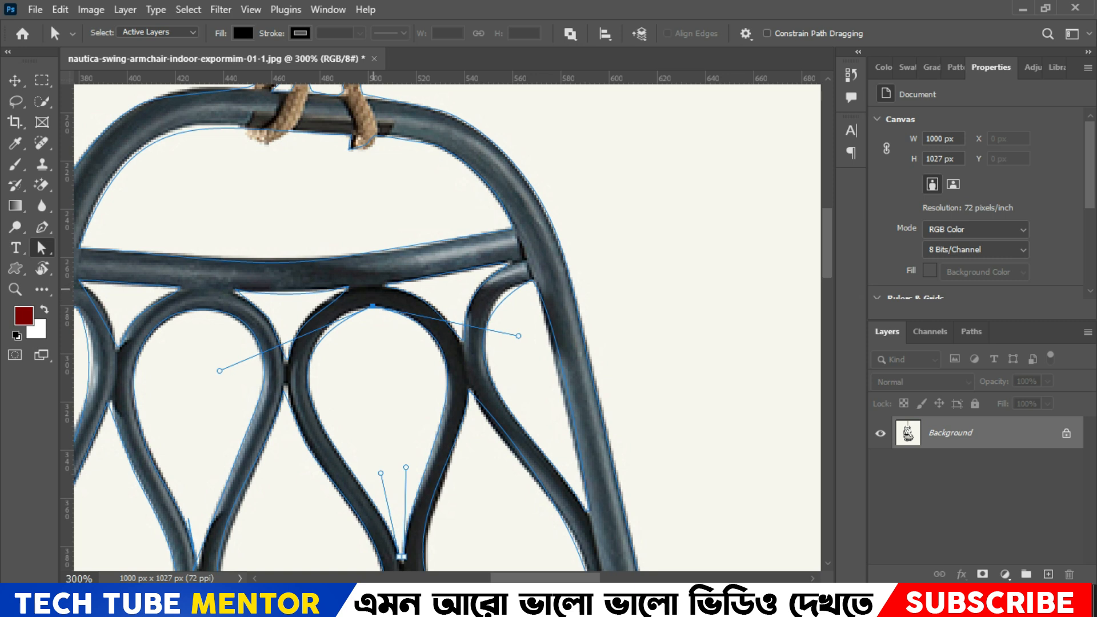
key(Delete)
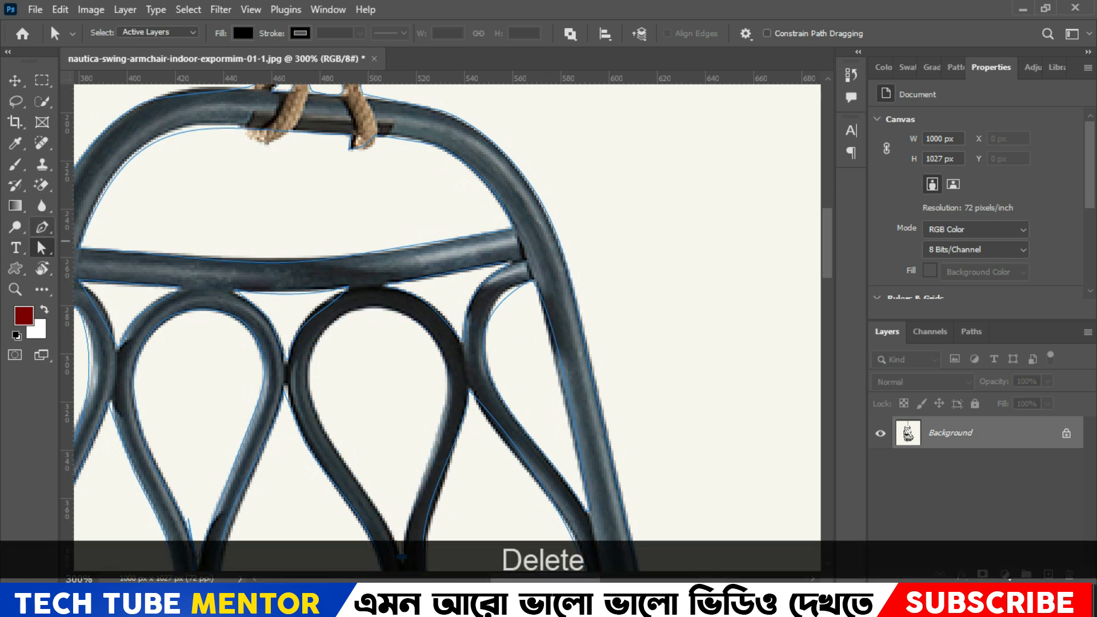
Retrace the right middle loop's inner edge with curved Pen segments over the top and close the path at the bottom tip.
click(42, 226)
key(space)
key(space)
drag(398, 485, 417, 314)
drag(417, 217, 299, 186)
key(alt)
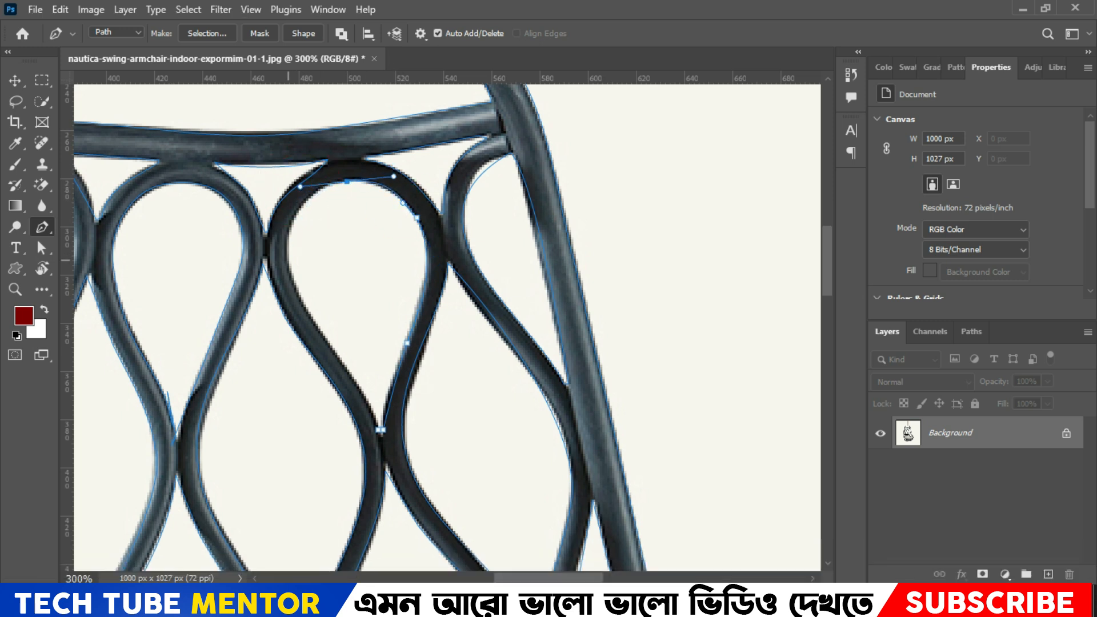
drag(291, 273, 301, 320)
drag(358, 386, 365, 402)
click(375, 420)
Add an anchor point on the upper curve of the narrow opening beside the right frame post.
right_click(42, 227)
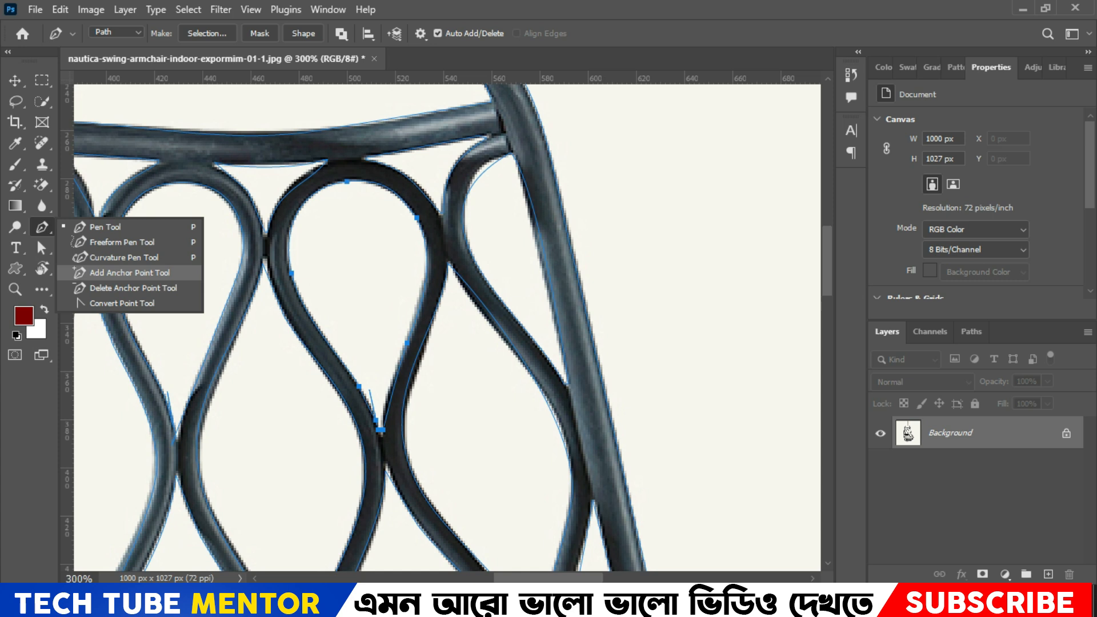
click(42, 248)
right_click(42, 247)
click(42, 227)
click(97, 270)
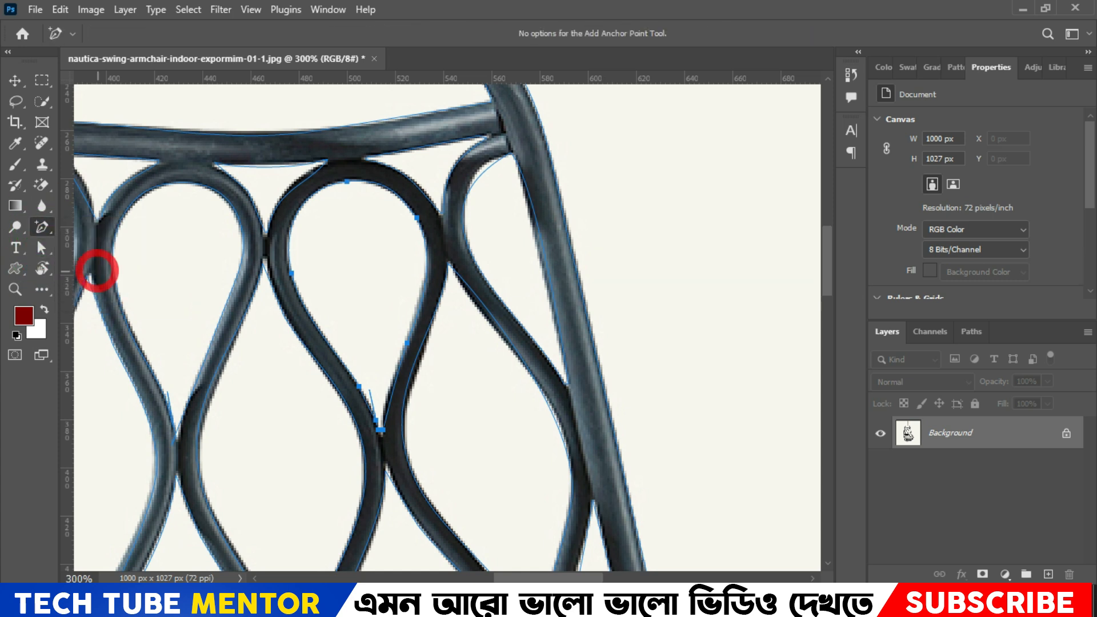
click(475, 179)
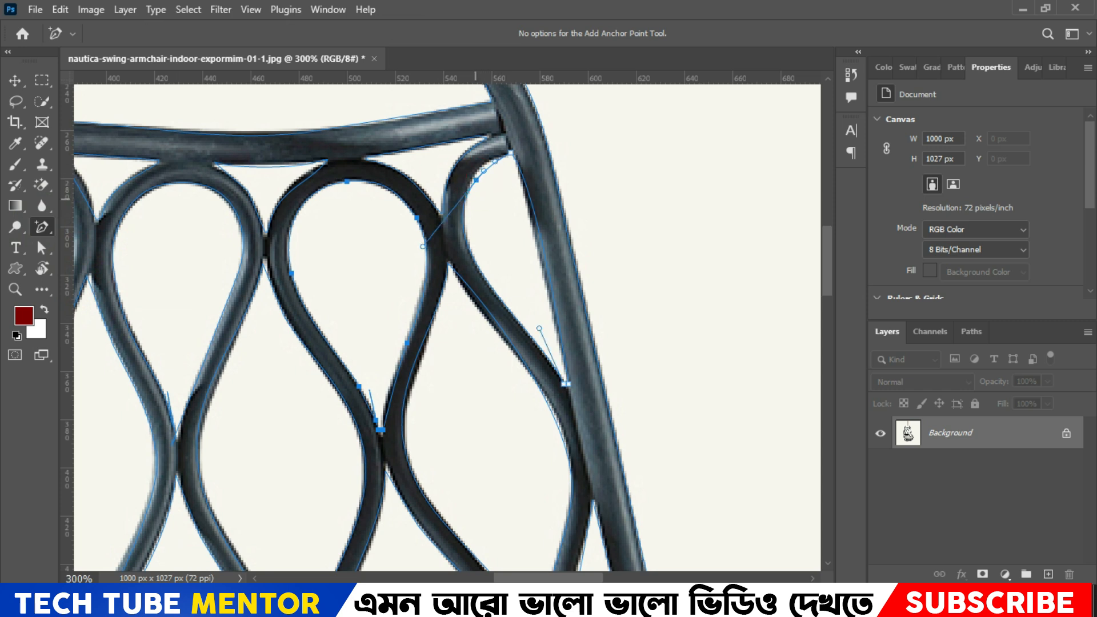
Select the newly added anchor with the Direct Selection tool and nudge it up four steps toward the cane's inner edge.
key(ctrl)
click(90, 261)
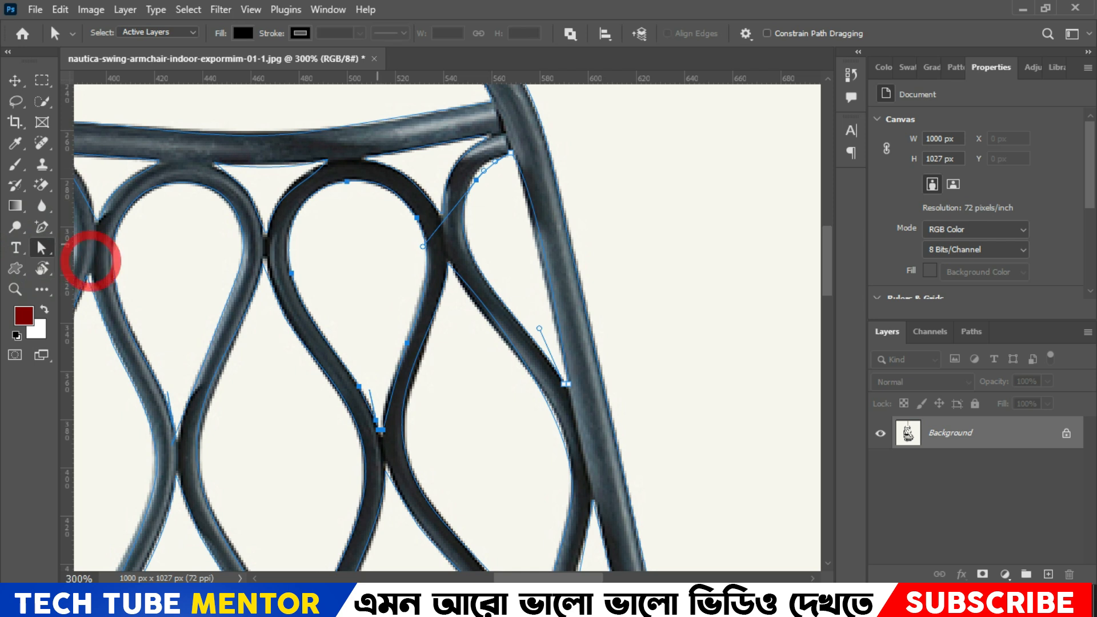
drag(498, 190, 470, 167)
key(Up)
key(Up)
key(Up)
key(Up)
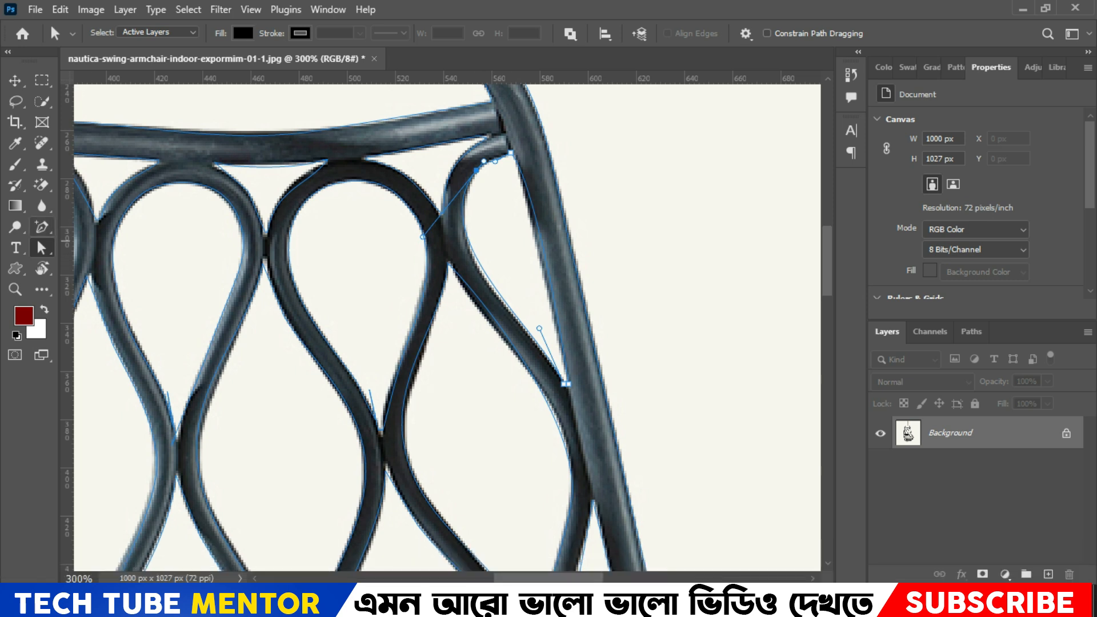
Add two more anchor points along the left and lower diagonal edge of the narrow opening's path.
click(38, 223)
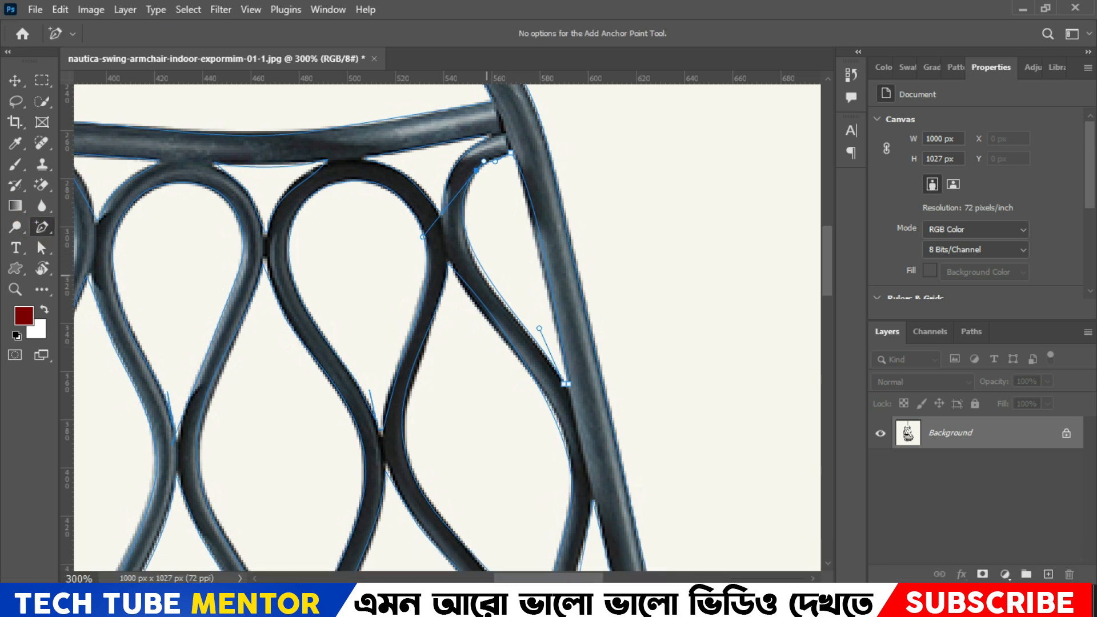
click(469, 238)
click(531, 333)
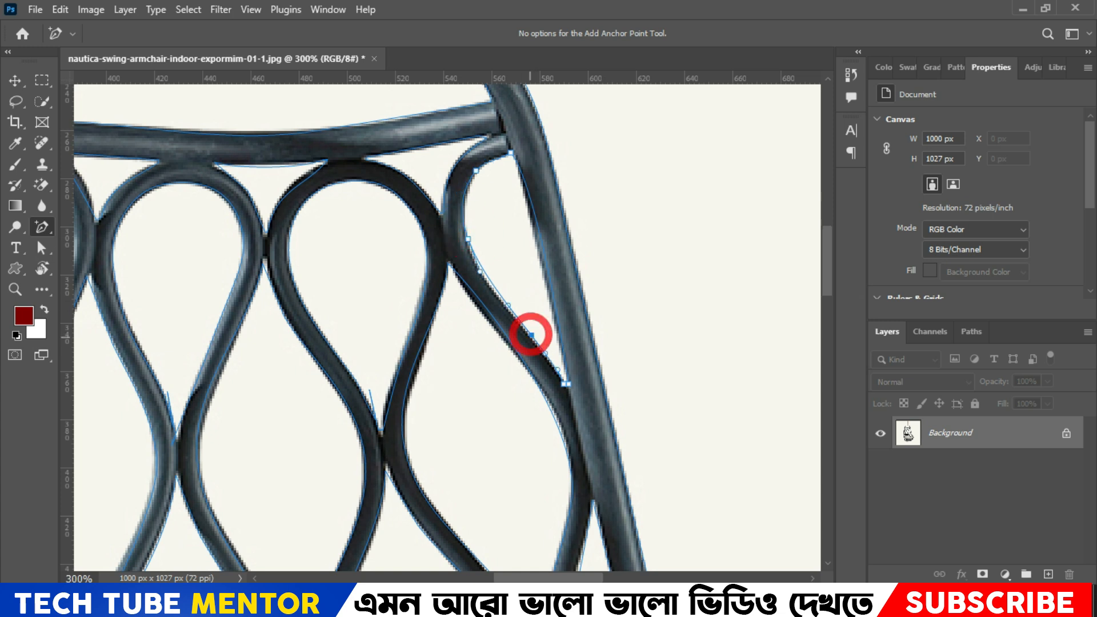
Nudge the narrow opening's left-edge anchor down and its lower diagonal anchor left with the Direct Selection tool to follow the cane.
click(42, 246)
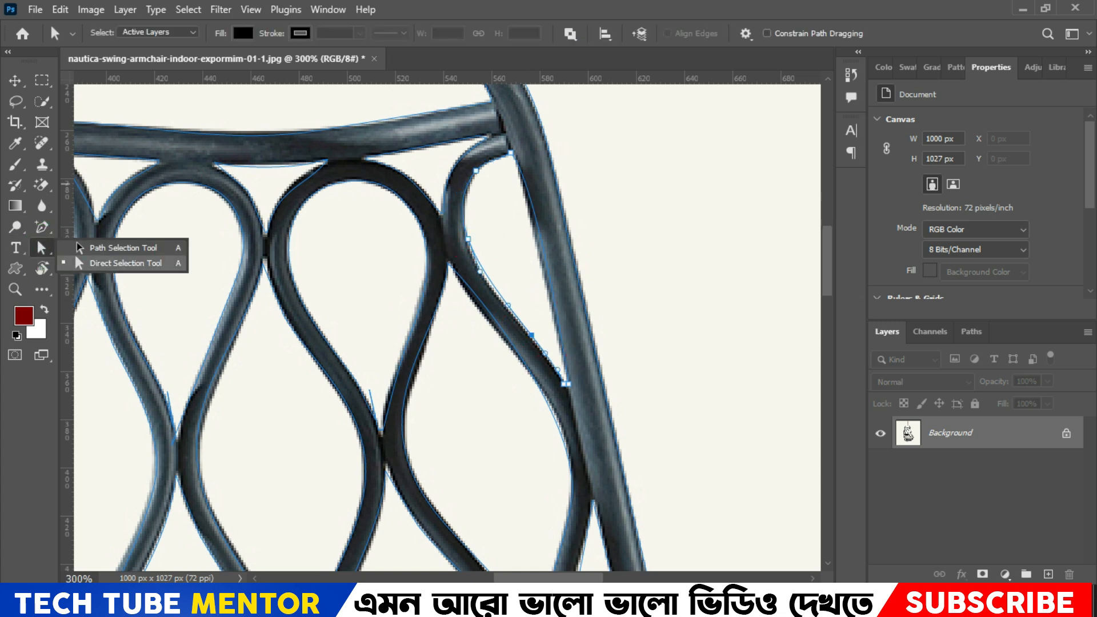
click(87, 263)
drag(465, 231, 492, 251)
key(Down)
key(Down)
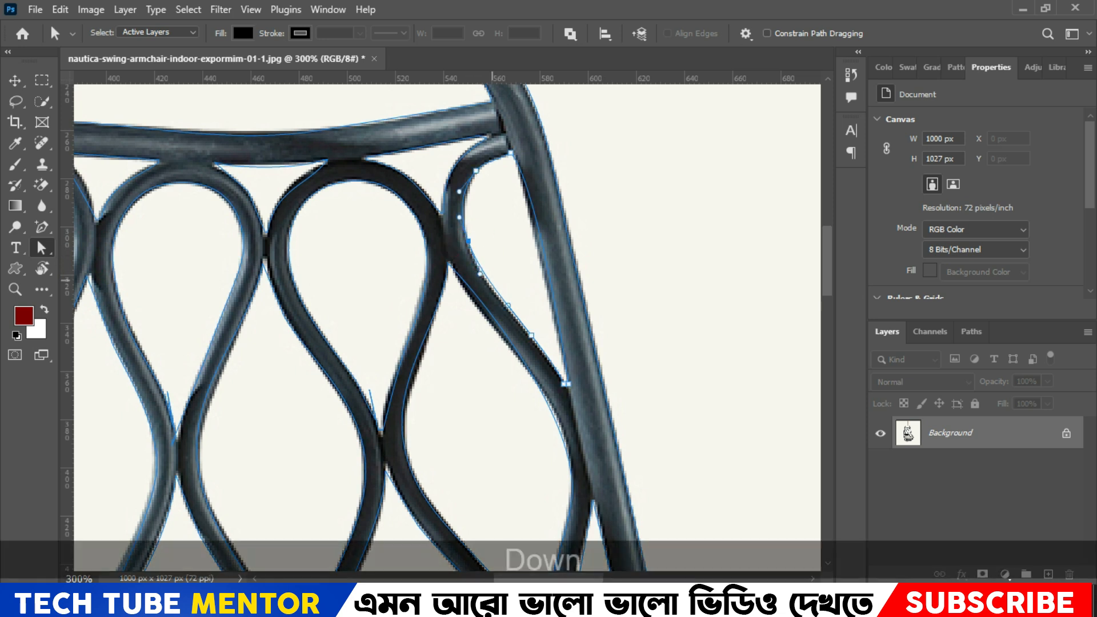
key(Down)
drag(535, 320, 529, 354)
key(Left)
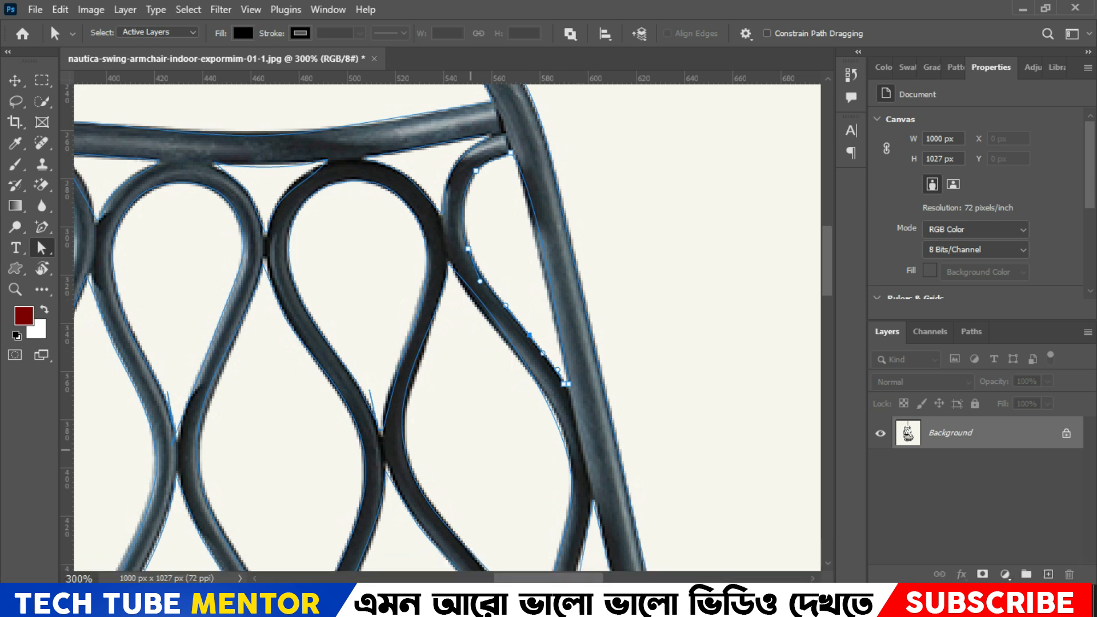
Delete the anchor point at the bottom-left corner of the cane opening directly above the black cushion.
drag(41, 227, 126, 272)
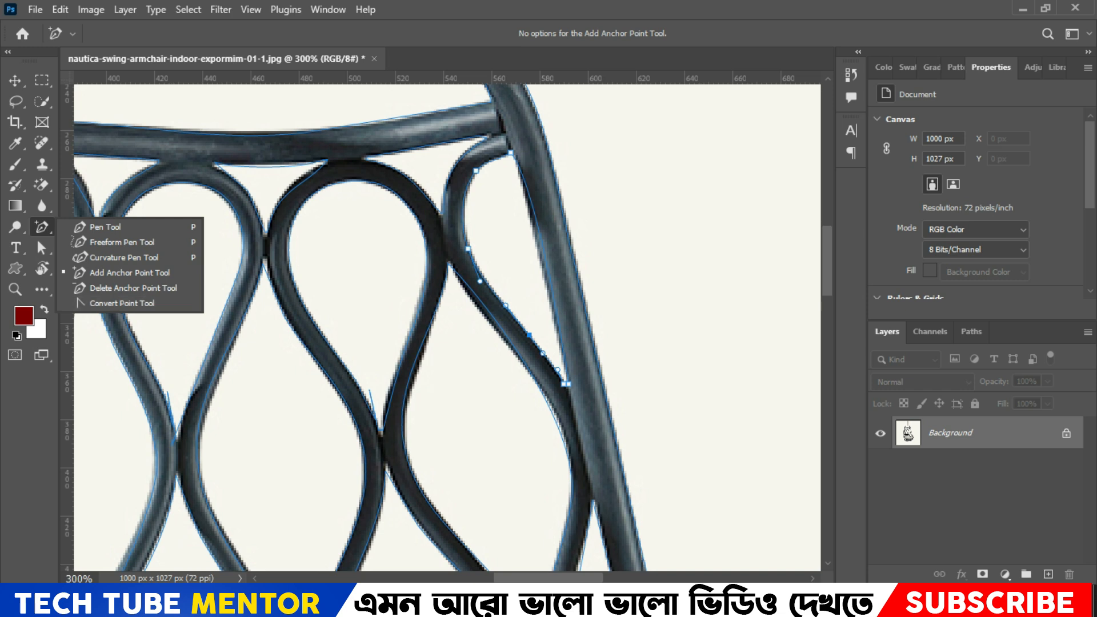
click(42, 246)
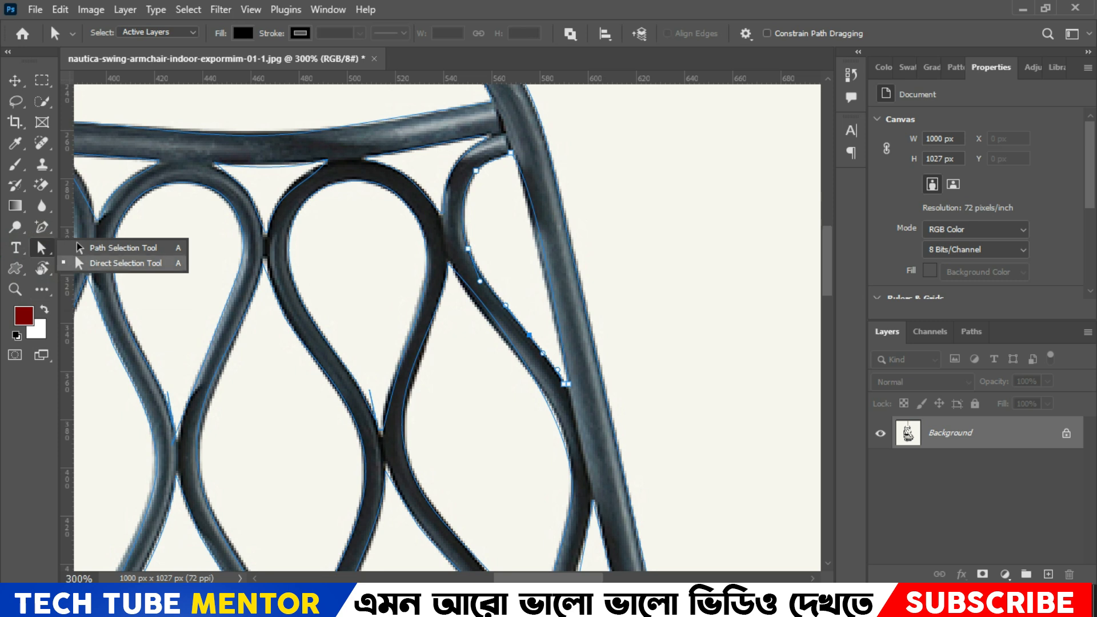
click(145, 261)
key(space)
drag(274, 458, 377, 176)
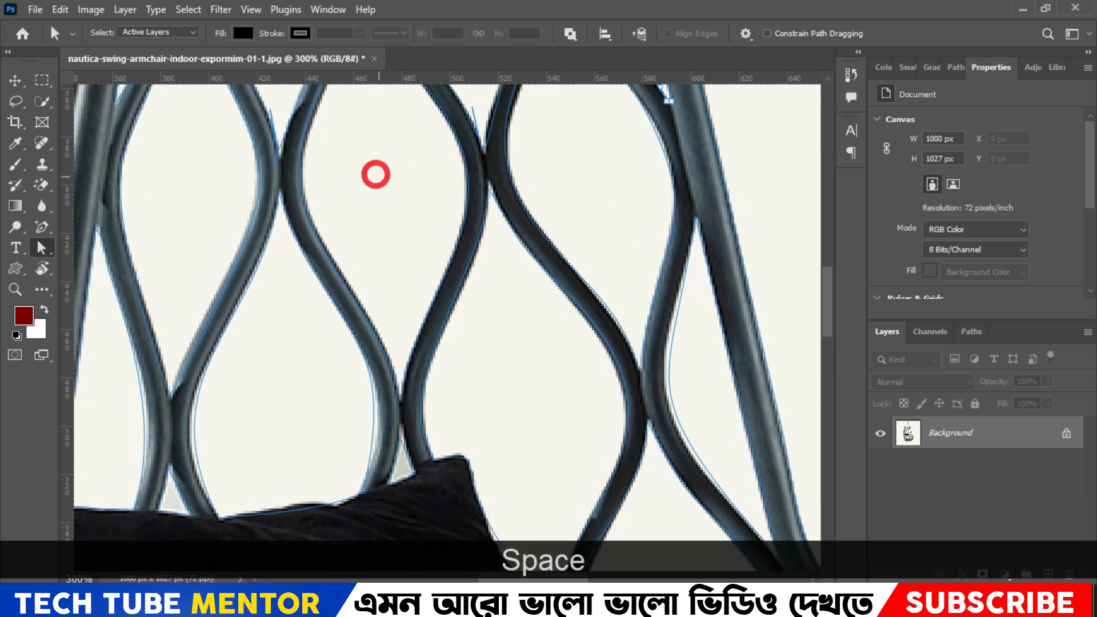
drag(280, 435, 316, 298)
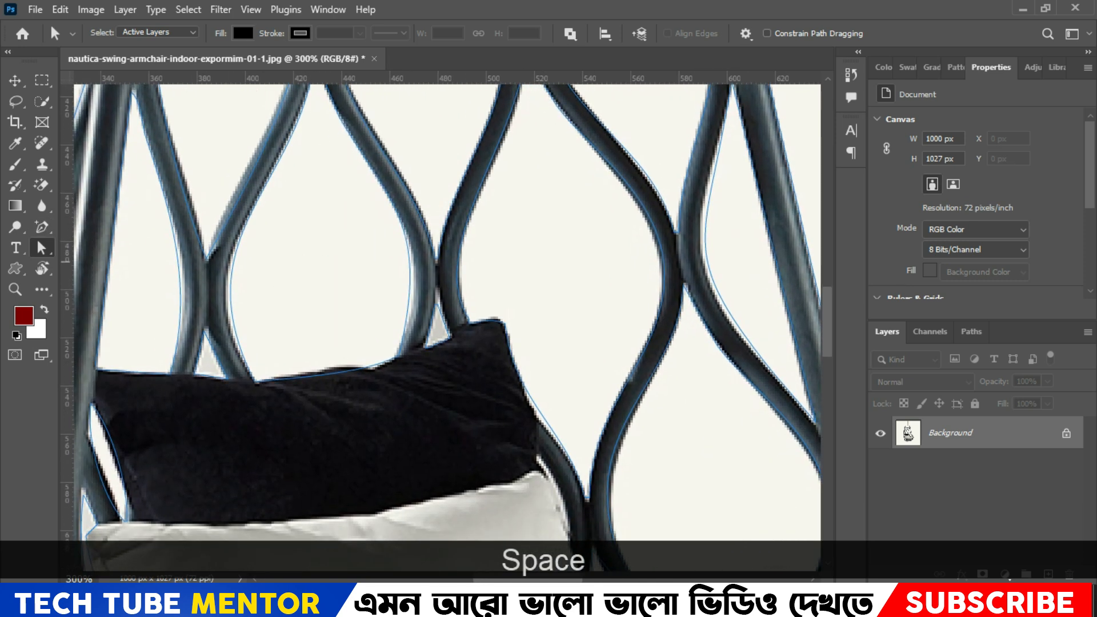
drag(290, 281, 218, 382)
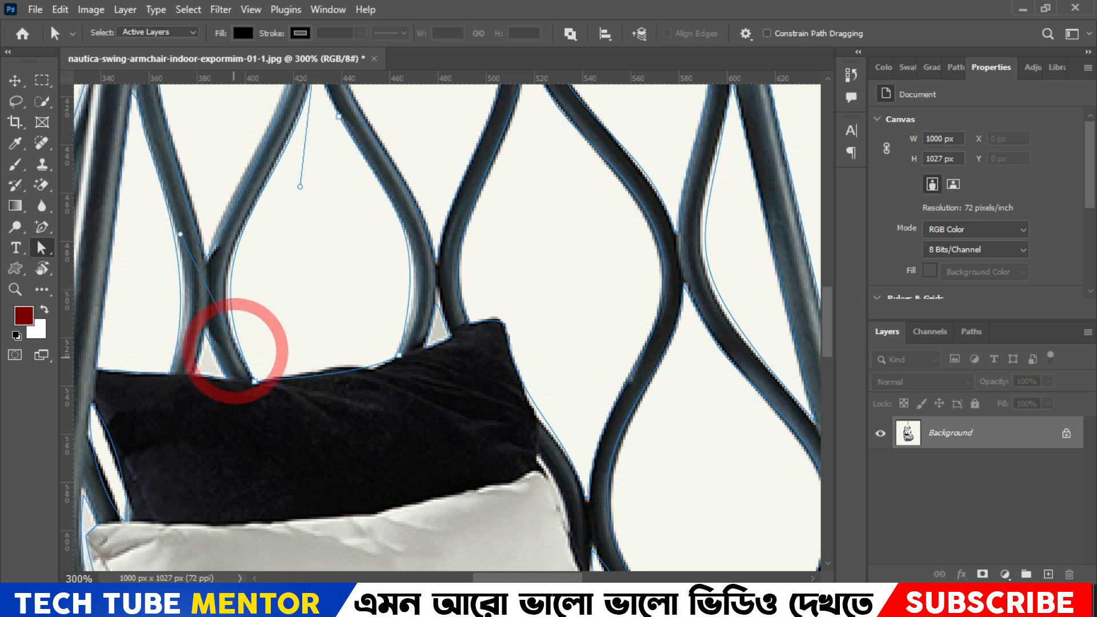
key(space)
drag(278, 258, 286, 316)
drag(278, 422, 252, 470)
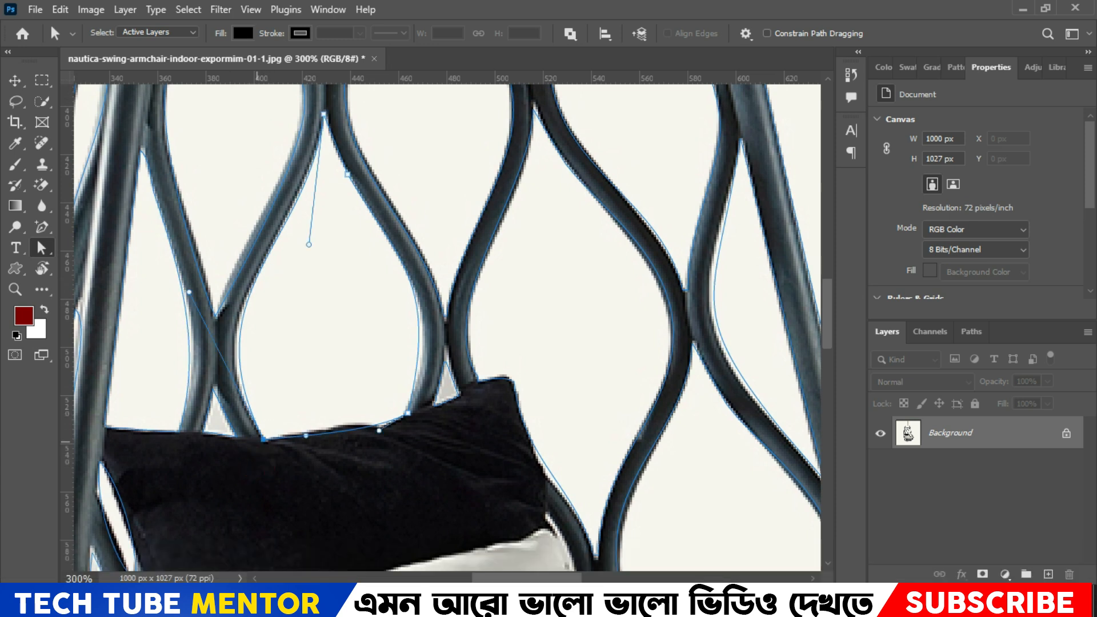
key(Delete)
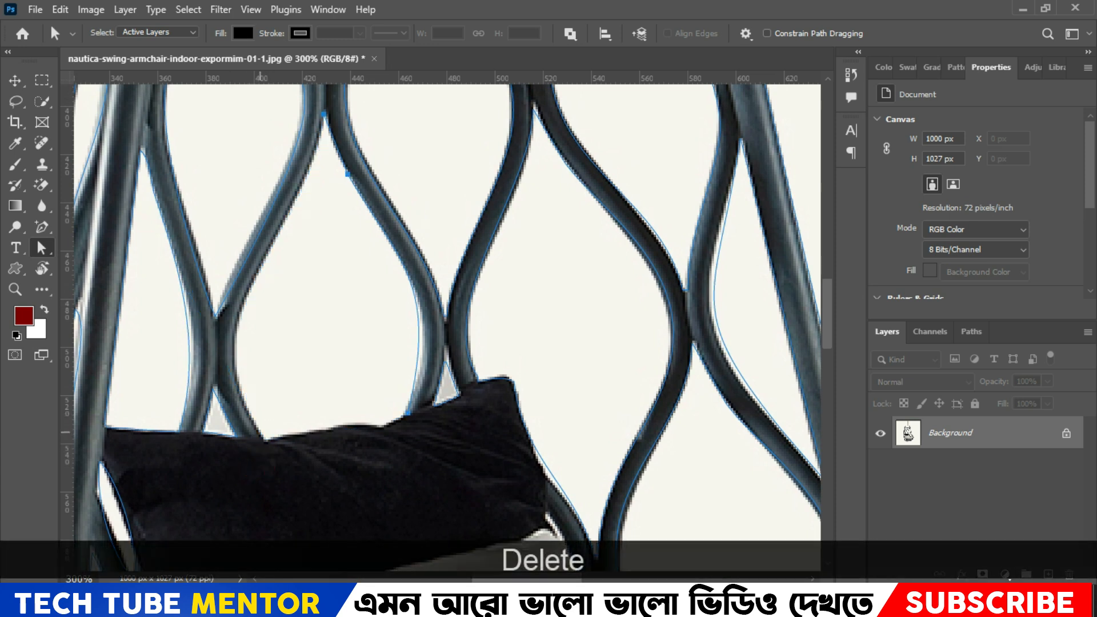
Redraw the opening's path with the Pen tool along the cushion's top and up the left cane, closing it at the upper tip.
click(41, 227)
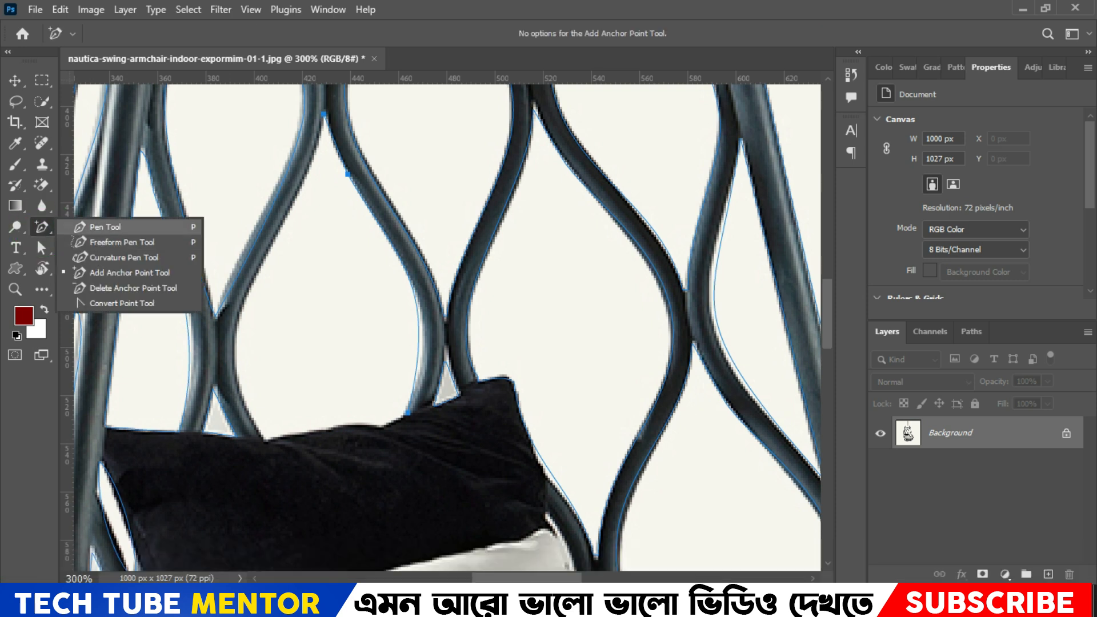
click(129, 227)
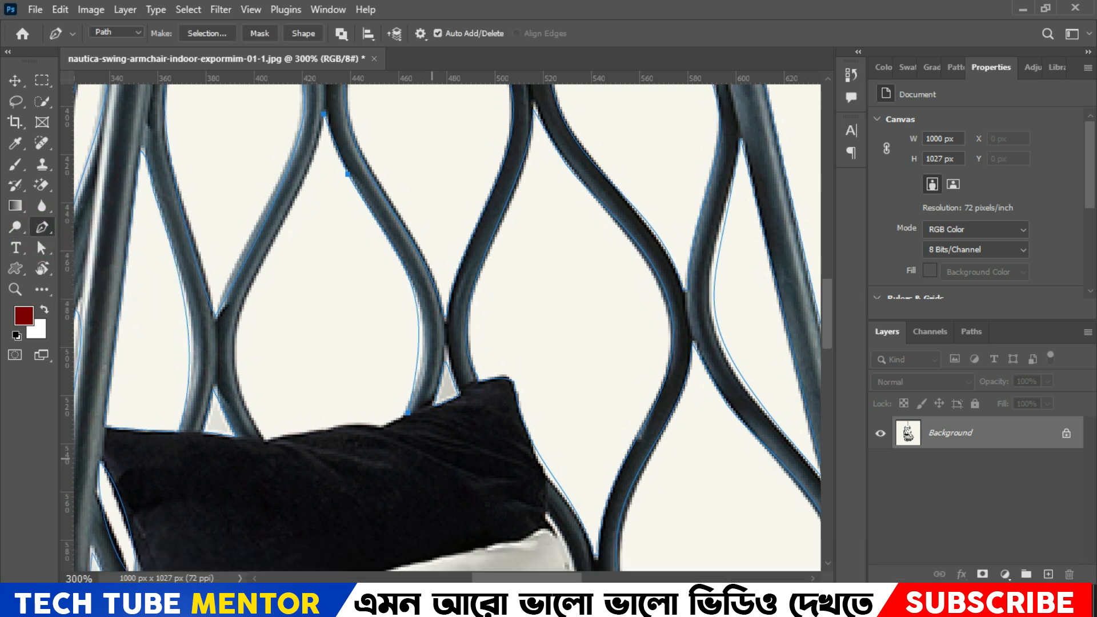
drag(408, 413, 378, 430)
click(265, 443)
drag(237, 321, 245, 237)
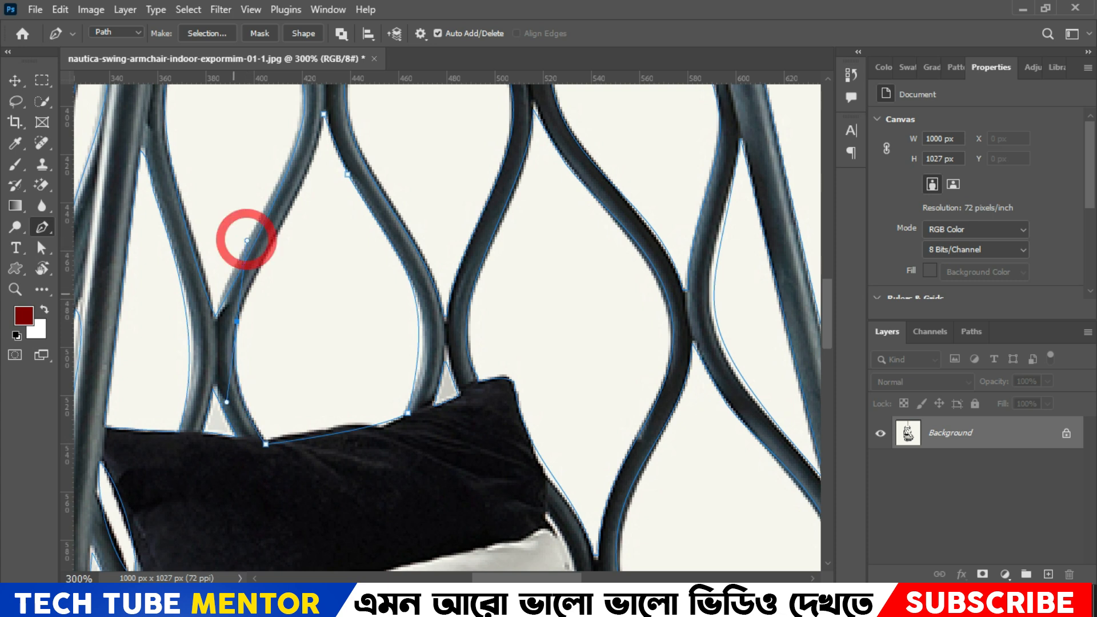
alt+click(237, 321)
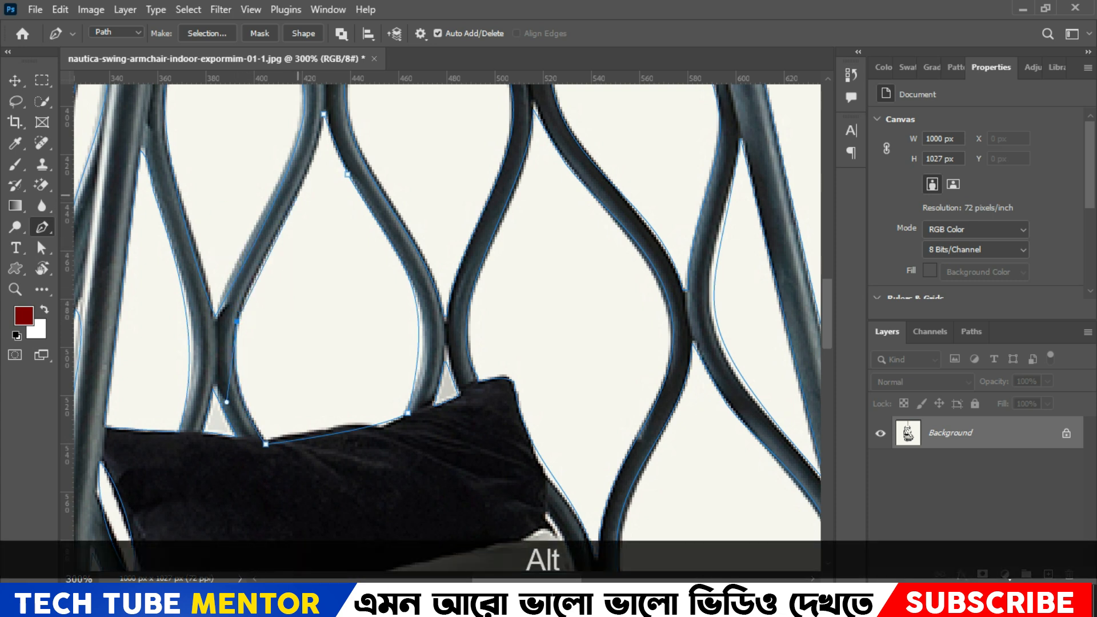
drag(297, 193, 317, 165)
alt+click(297, 193)
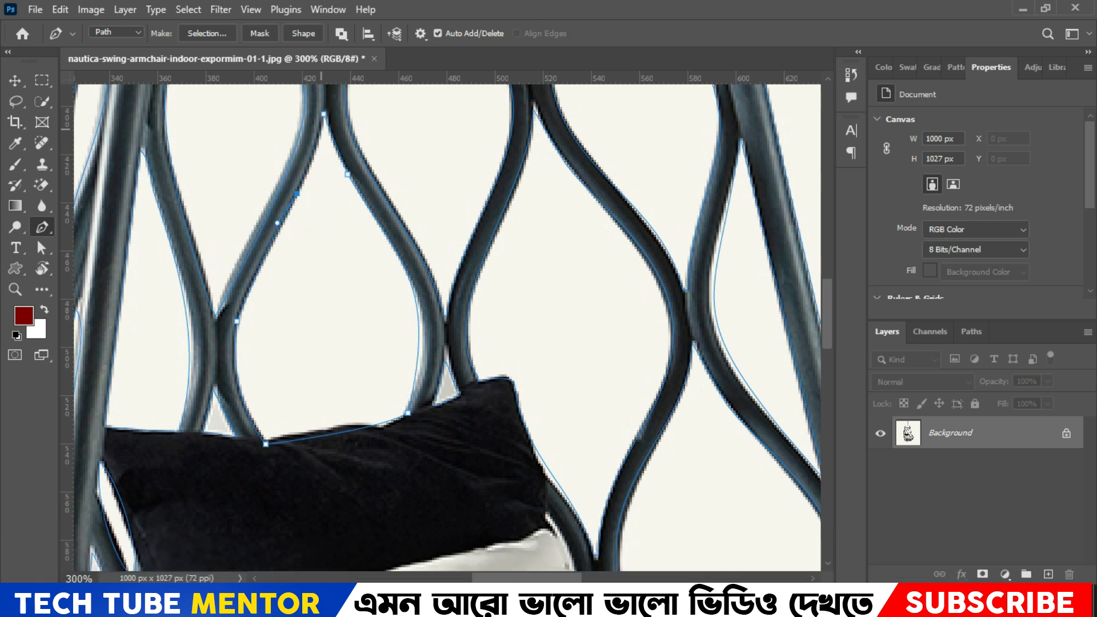
click(322, 117)
Nudge the redrawn path's lower-right anchor right toward the cane and fine-tune the anchor on its upper-right edge with the Direct Selection tool.
right_click(41, 227)
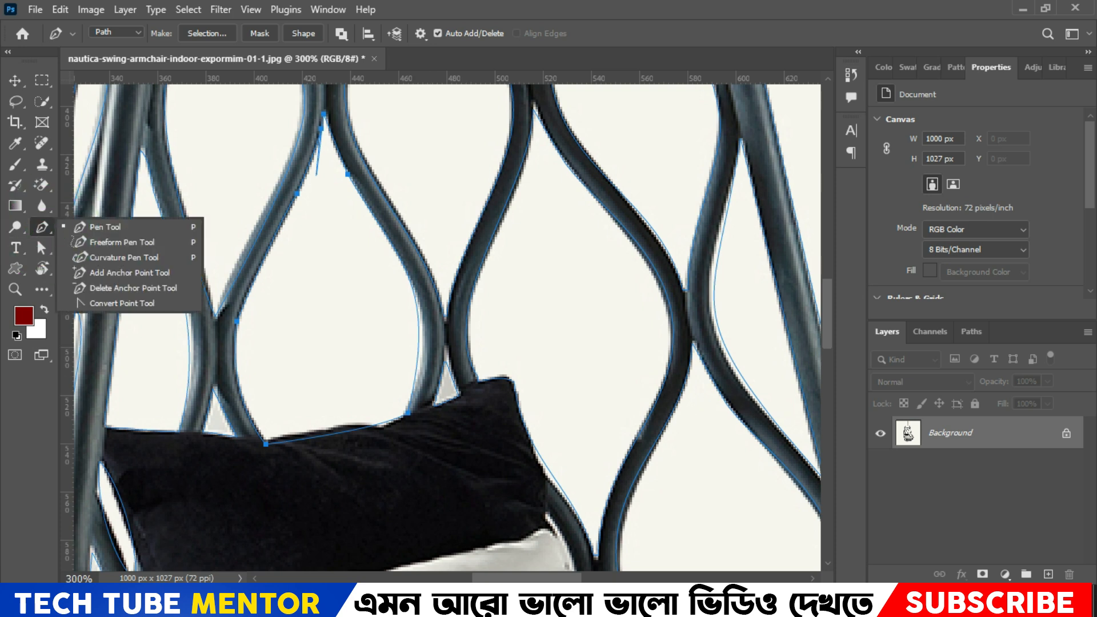
click(41, 247)
click(404, 434)
key(Right)
key(Right)
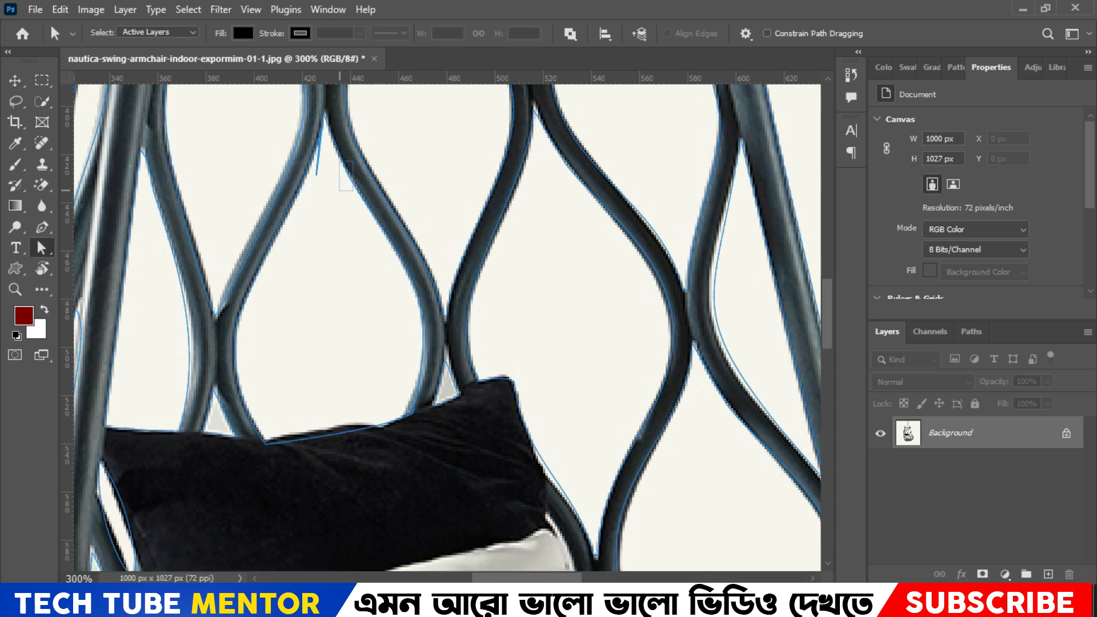
key(Right)
key(Left)
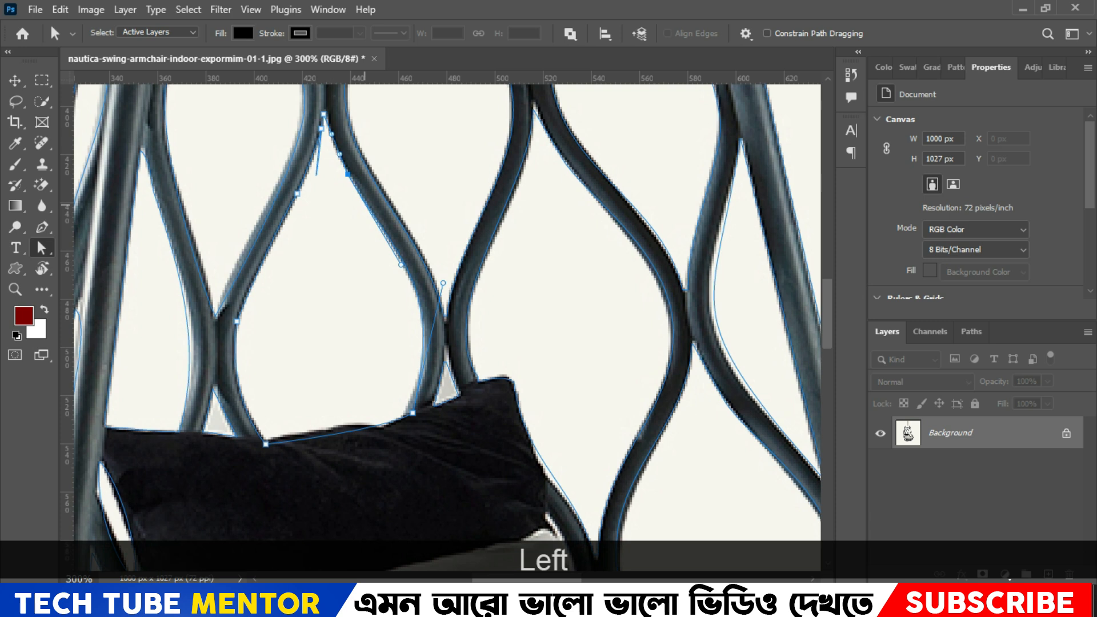
Examine the paths around the upper cane loops and fit the whole image in the view.
key(space)
drag(358, 114, 371, 413)
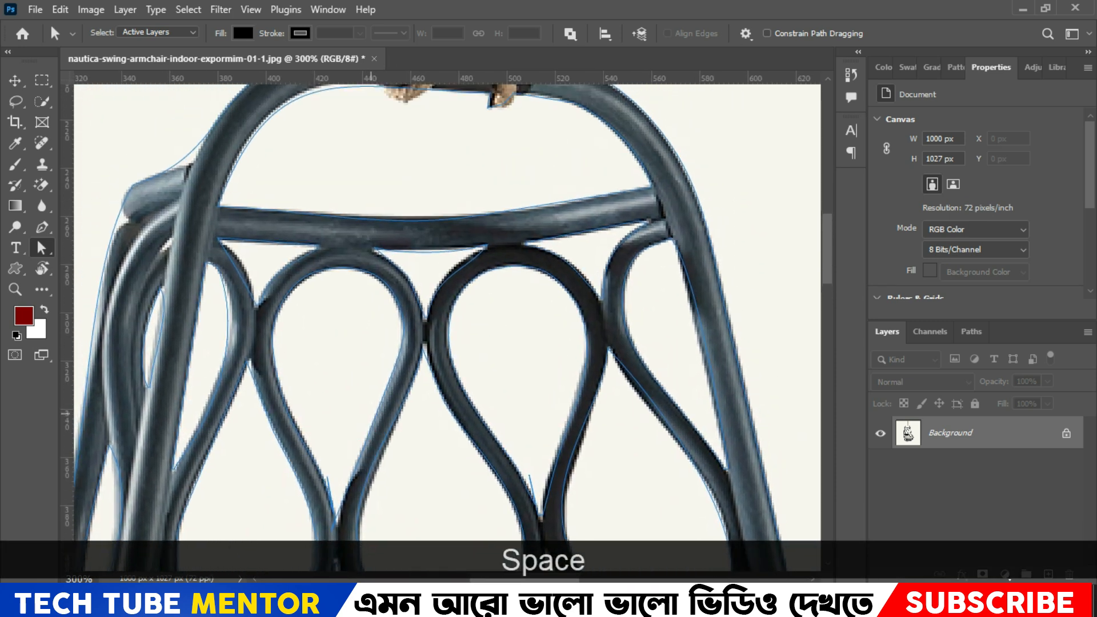
key(ctrl)
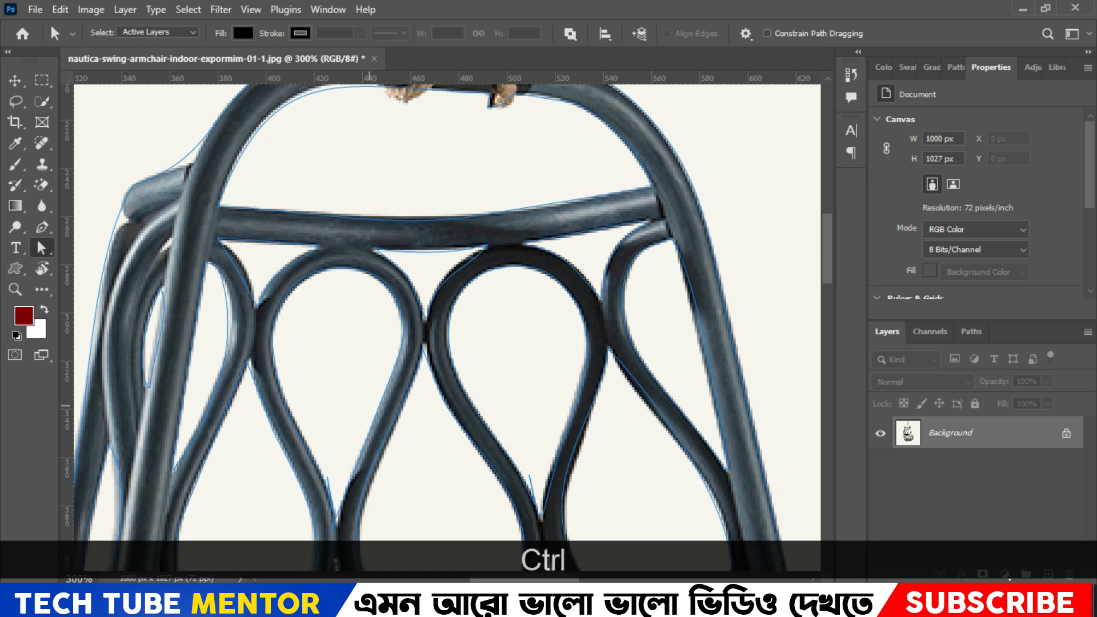
key(ctrl+KP_0)
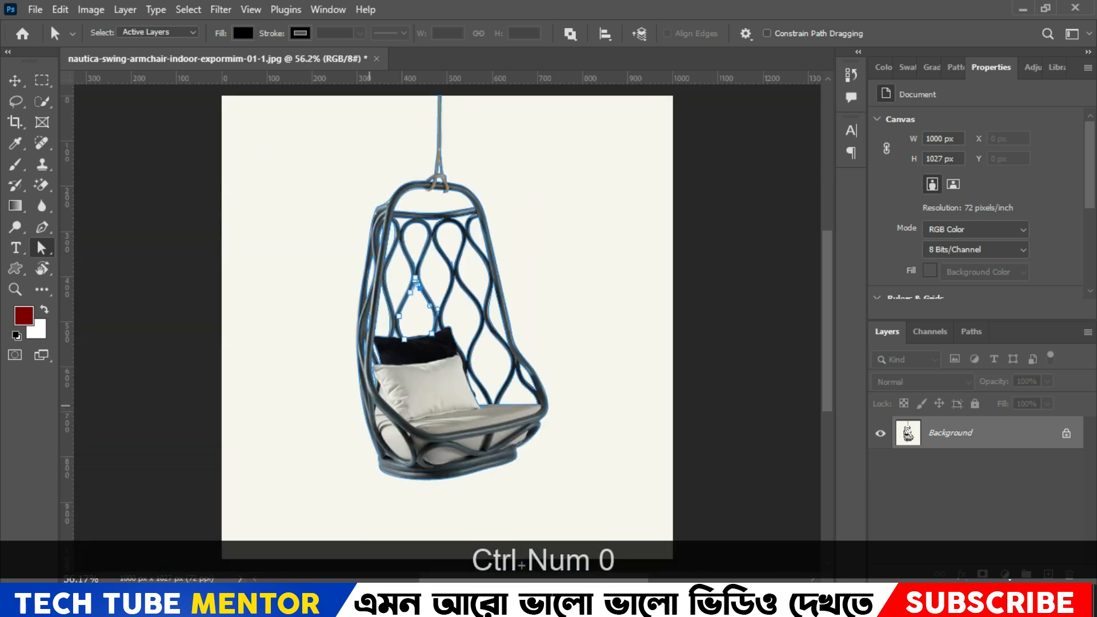